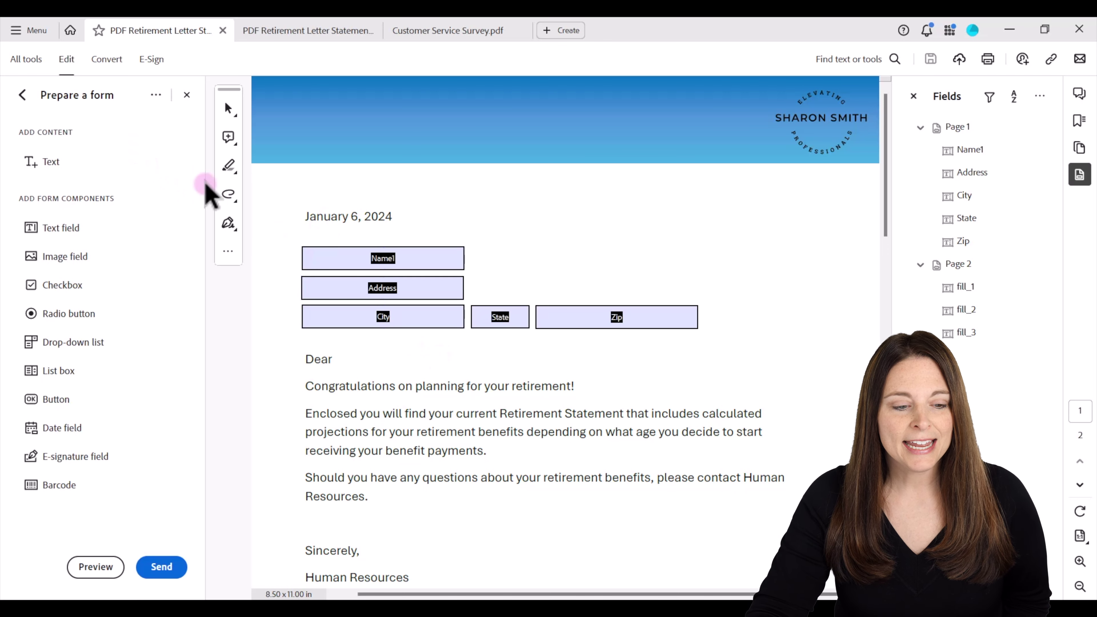
Step: Leave the form editor and reopen the retirement letter in the Prepare a form tool
{"action": "left_click", "coordinate": [22, 95]}
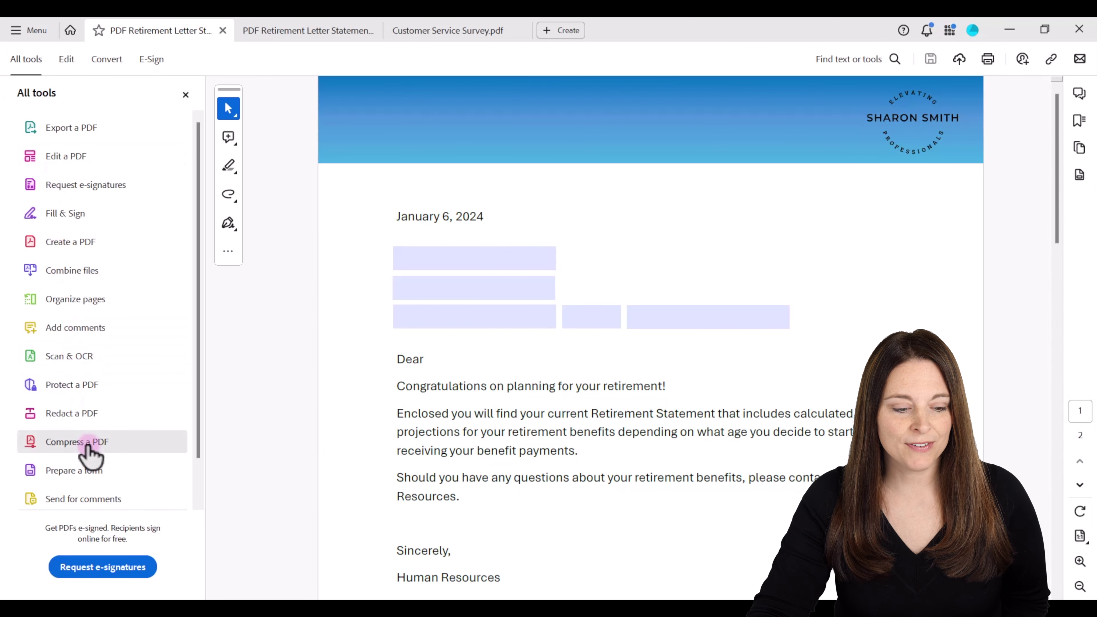
{"action": "left_click", "coordinate": [86, 475]}
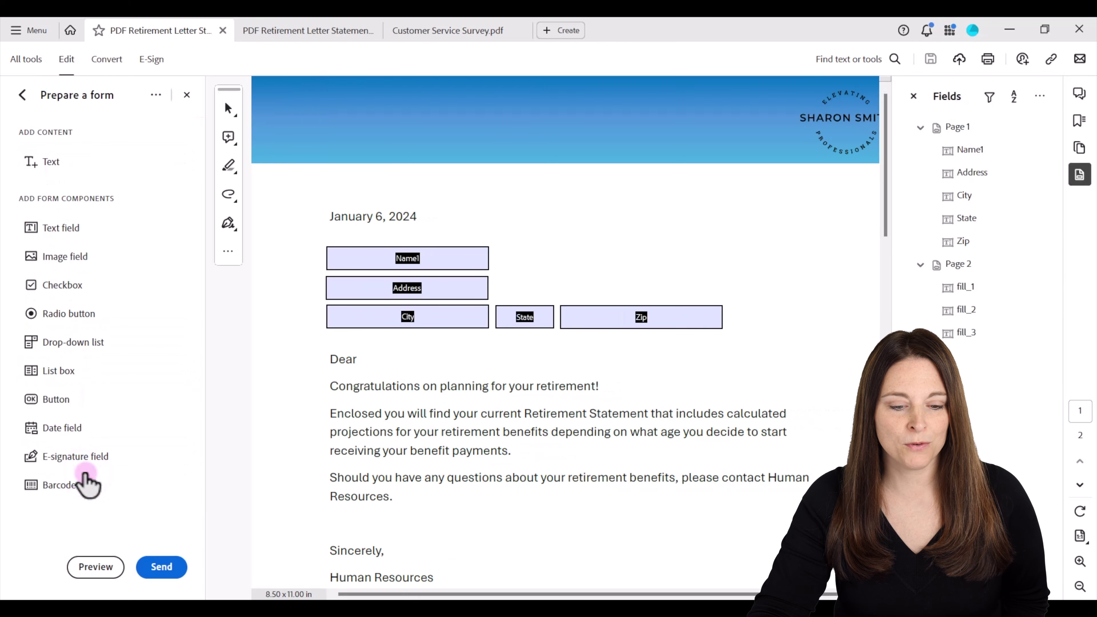
{"action": "left_click", "coordinate": [400, 254]}
{"action": "left_click", "coordinate": [399, 334]}
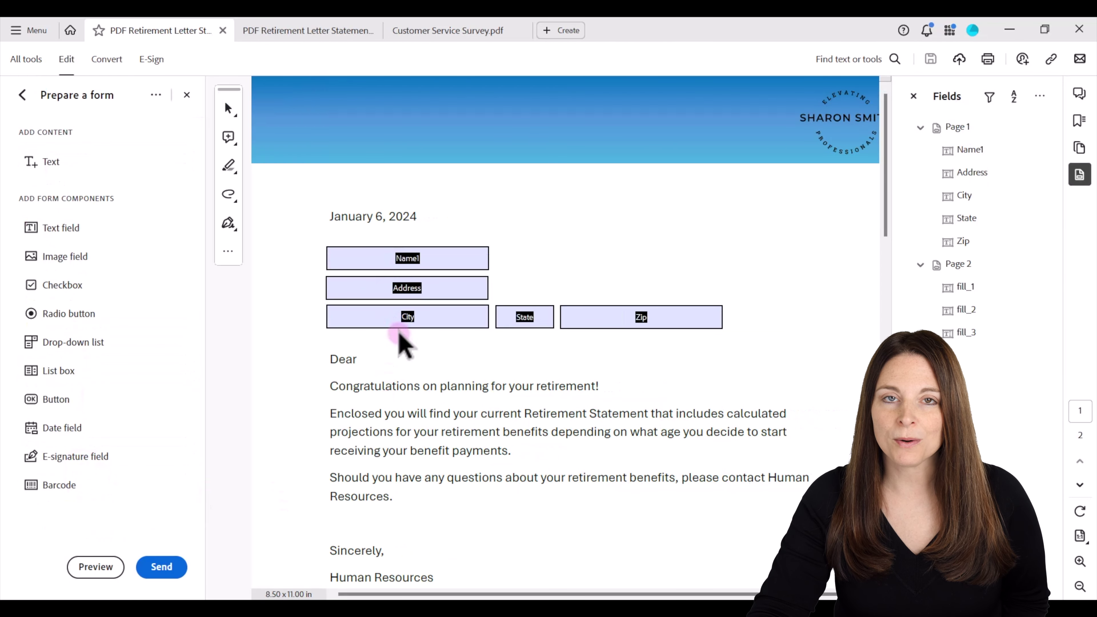
{"action": "left_click", "coordinate": [380, 260]}
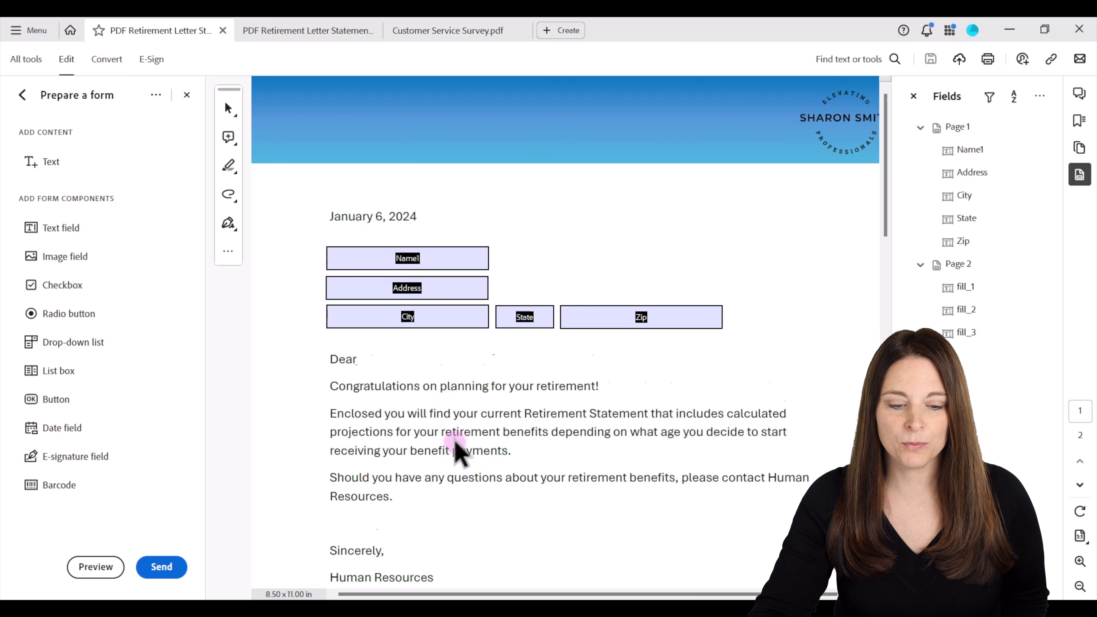
Step: Duplicate the Name1 field from the page 1 address block across all pages of the document
{"action": "scroll", "coordinate": [455, 445], "scroll_direction": "down", "scroll_amount": 10}
{"action": "scroll", "coordinate": [456, 445], "scroll_direction": "down", "scroll_amount": 2}
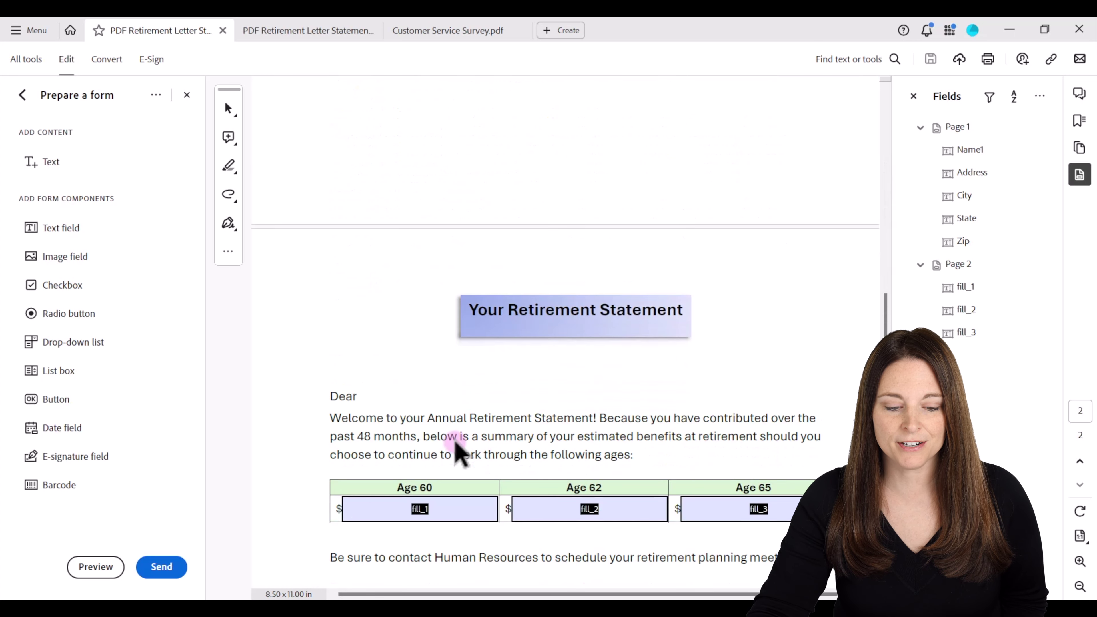
{"action": "scroll", "coordinate": [417, 399], "scroll_direction": "up", "scroll_amount": 1}
{"action": "scroll", "coordinate": [417, 400], "scroll_direction": "up", "scroll_amount": 8}
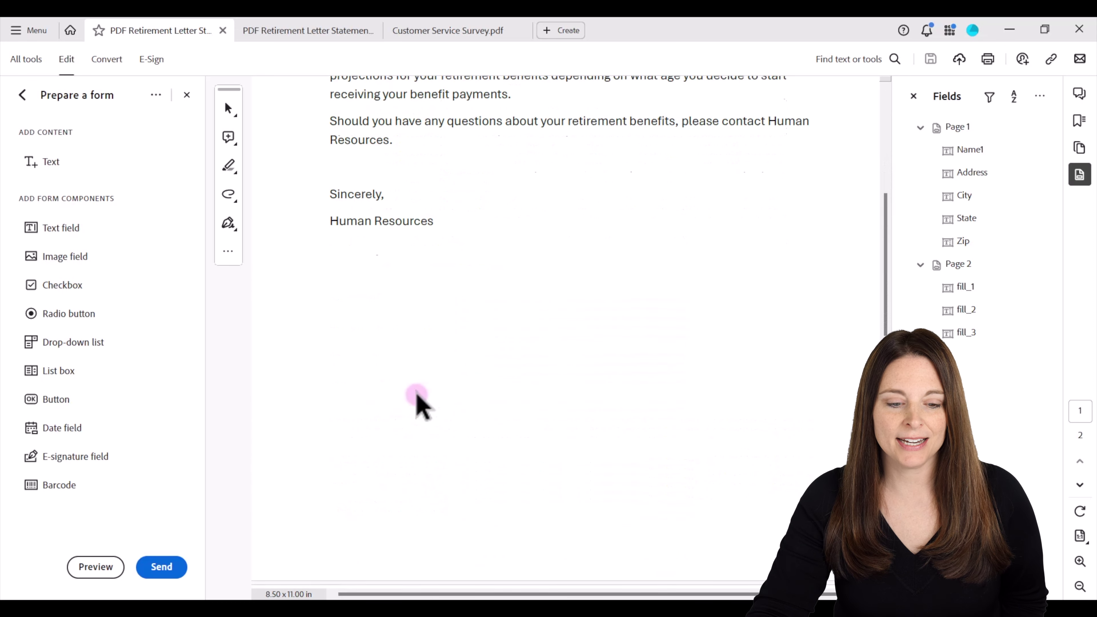
{"action": "left_click", "coordinate": [382, 307]}
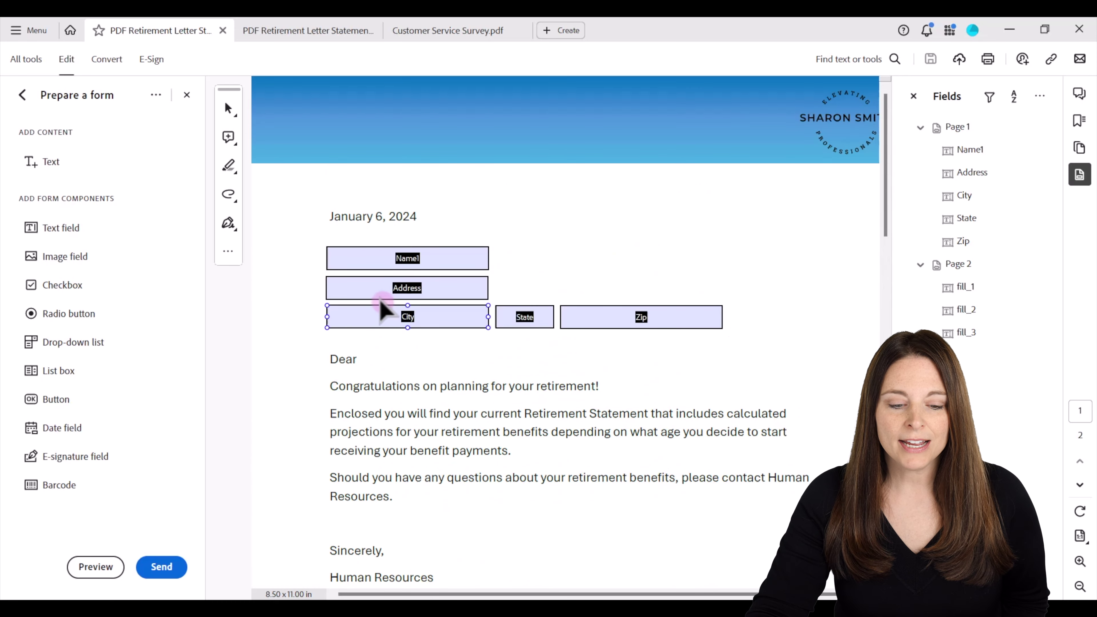
{"action": "left_click", "coordinate": [380, 255], "text": "ctrl"}
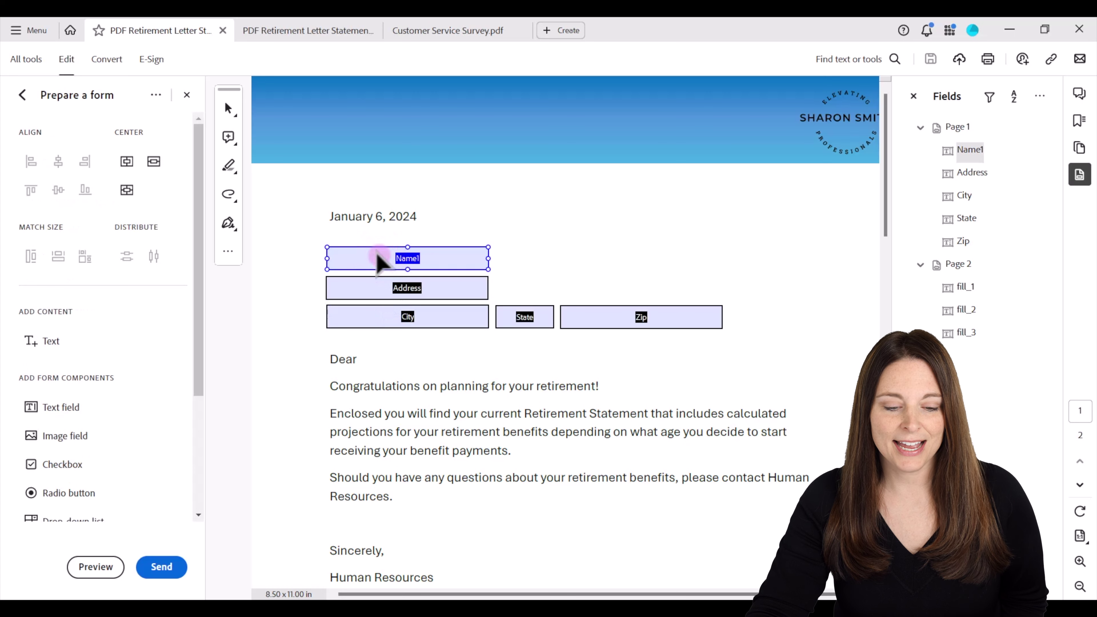
{"action": "right_click", "coordinate": [379, 258]}
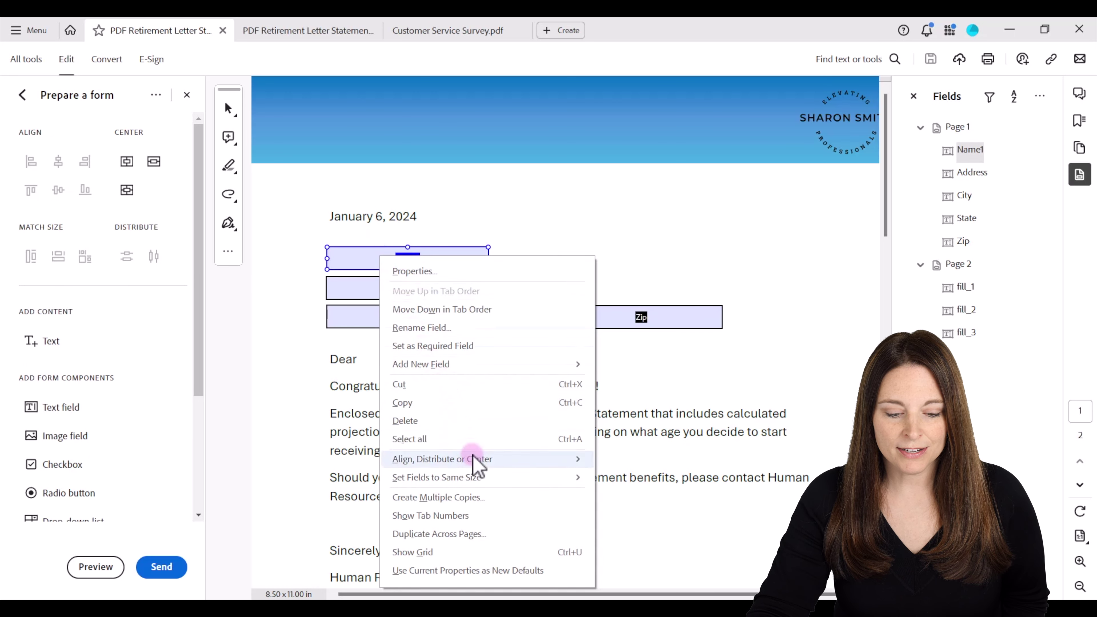
{"action": "left_click", "coordinate": [436, 534]}
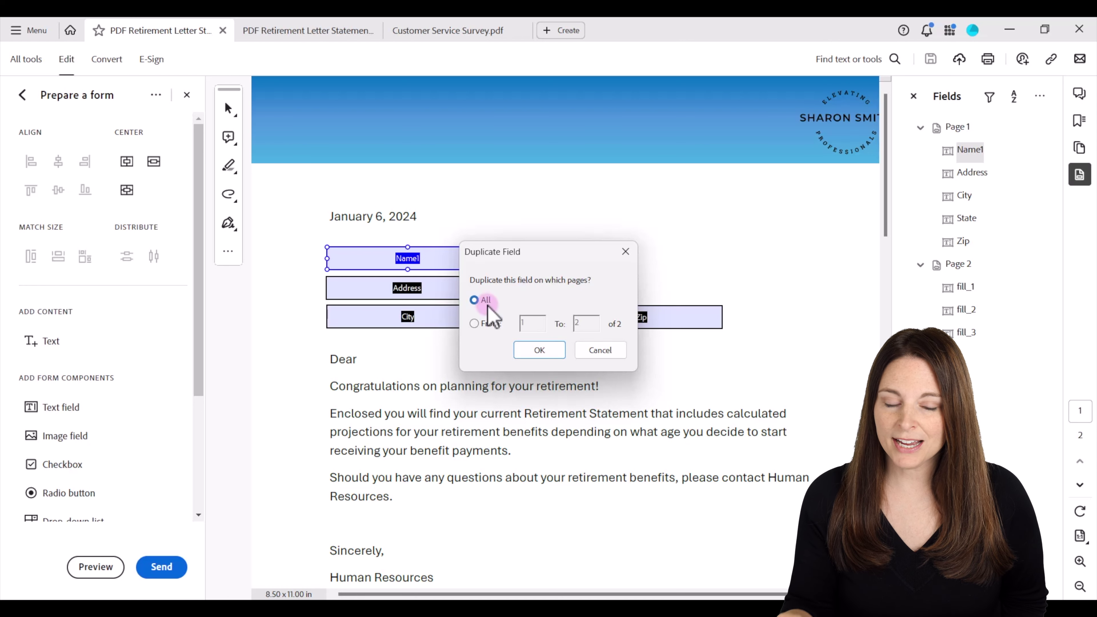
{"action": "left_click", "coordinate": [539, 350]}
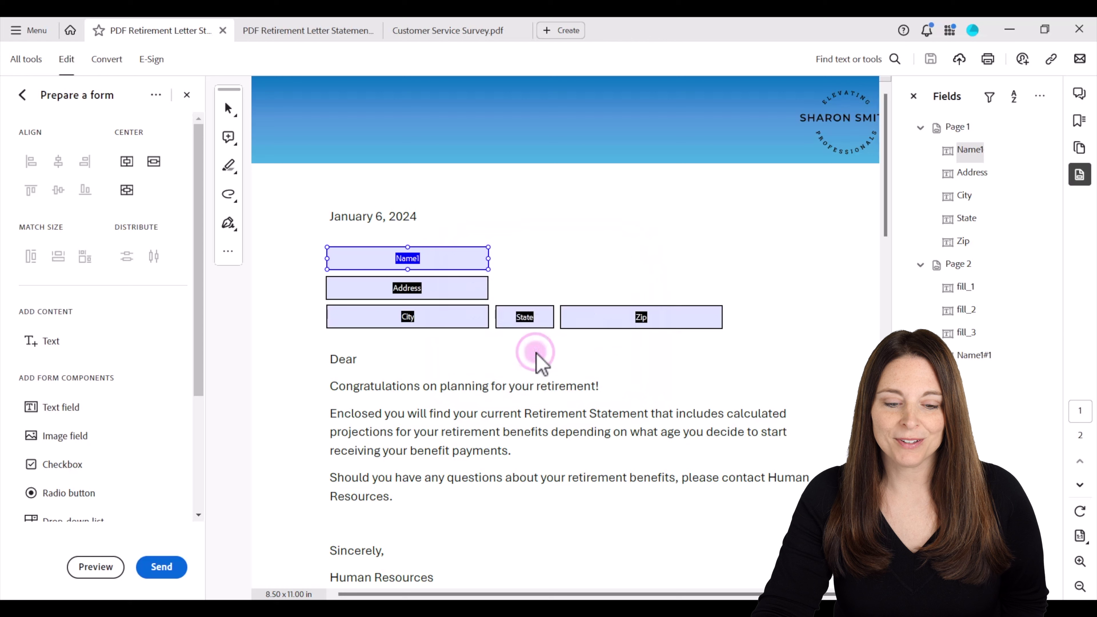
Step: Move the duplicated Name1 field on page 2 so it sits directly after the word "Dear"
{"action": "scroll", "coordinate": [521, 388], "scroll_direction": "down", "scroll_amount": 15}
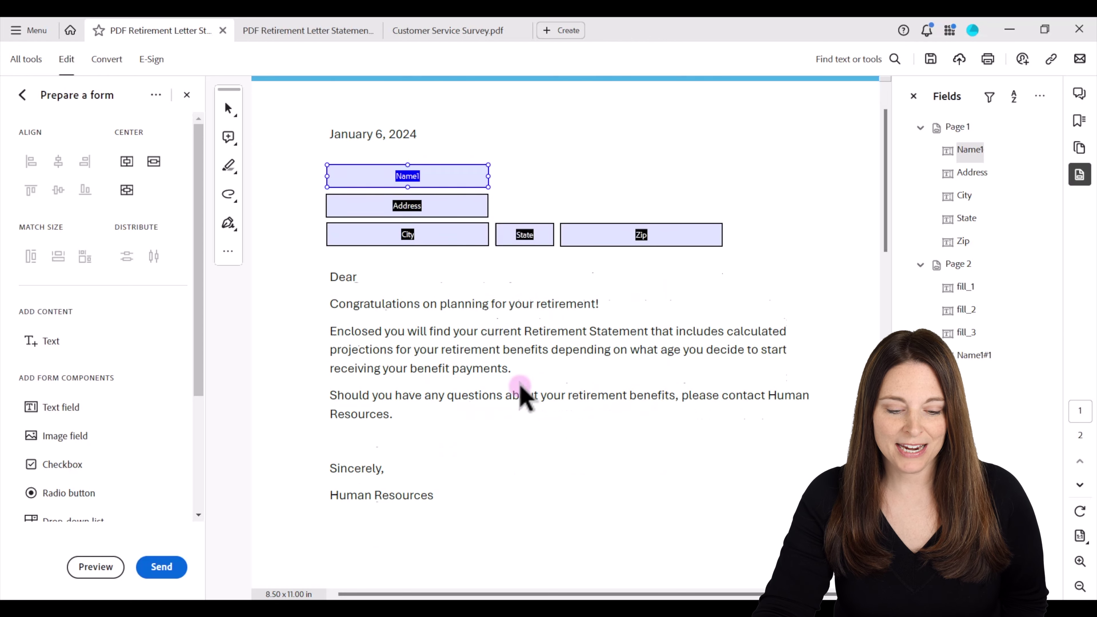
{"action": "scroll", "coordinate": [521, 389], "scroll_direction": "down", "scroll_amount": 5}
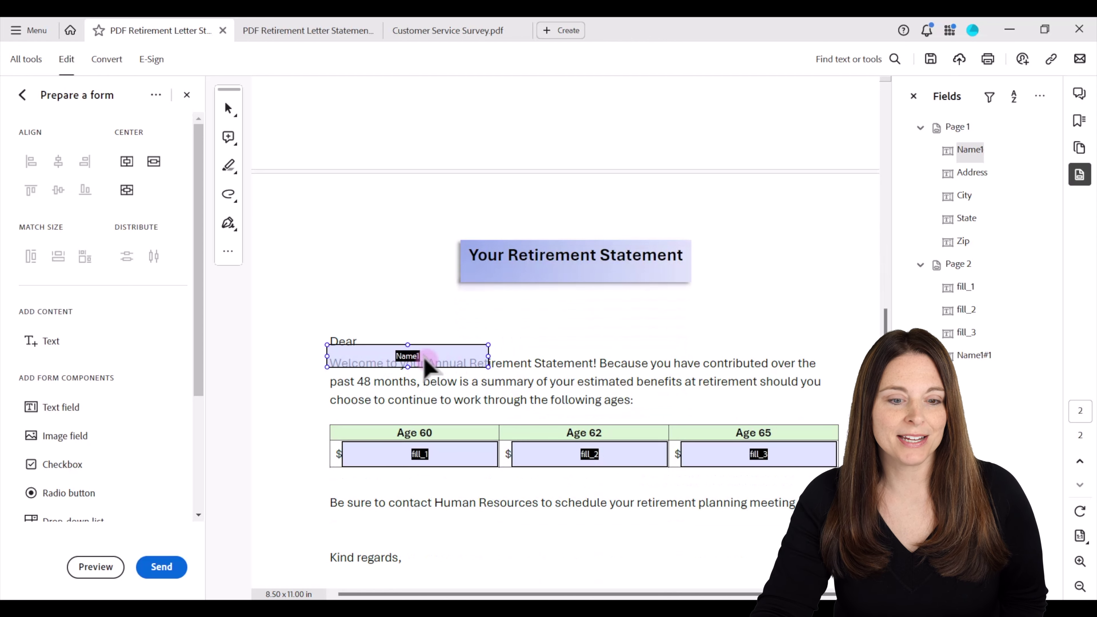
{"action": "left_click_drag", "start_coordinate": [436, 363], "coordinate": [471, 344]}
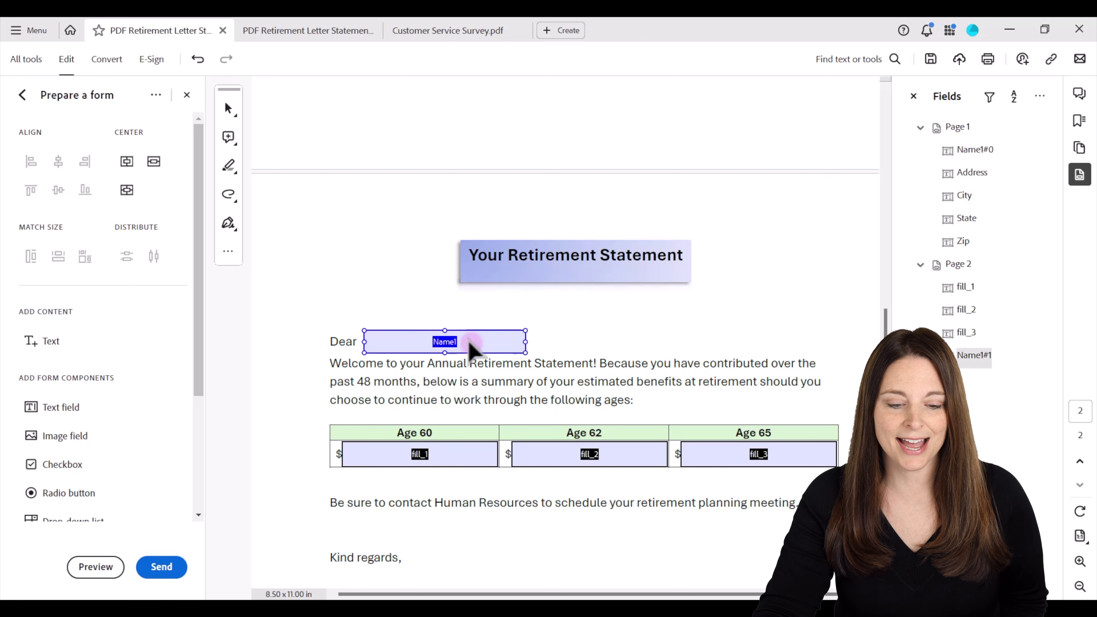
Step: Preview the form and enter the recipient's full name in the name field of the page 1 address block
{"action": "left_click", "coordinate": [96, 566]}
{"action": "scroll", "coordinate": [328, 367], "scroll_direction": "up", "scroll_amount": 10}
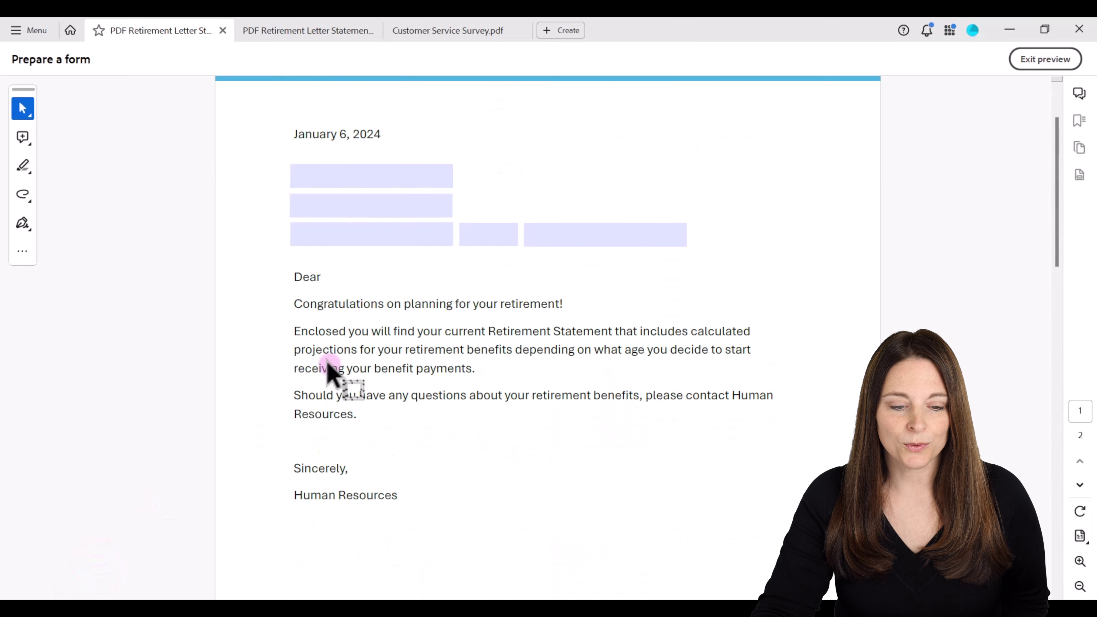
{"action": "scroll", "coordinate": [333, 372], "scroll_direction": "up", "scroll_amount": 2}
{"action": "left_click", "coordinate": [349, 254]}
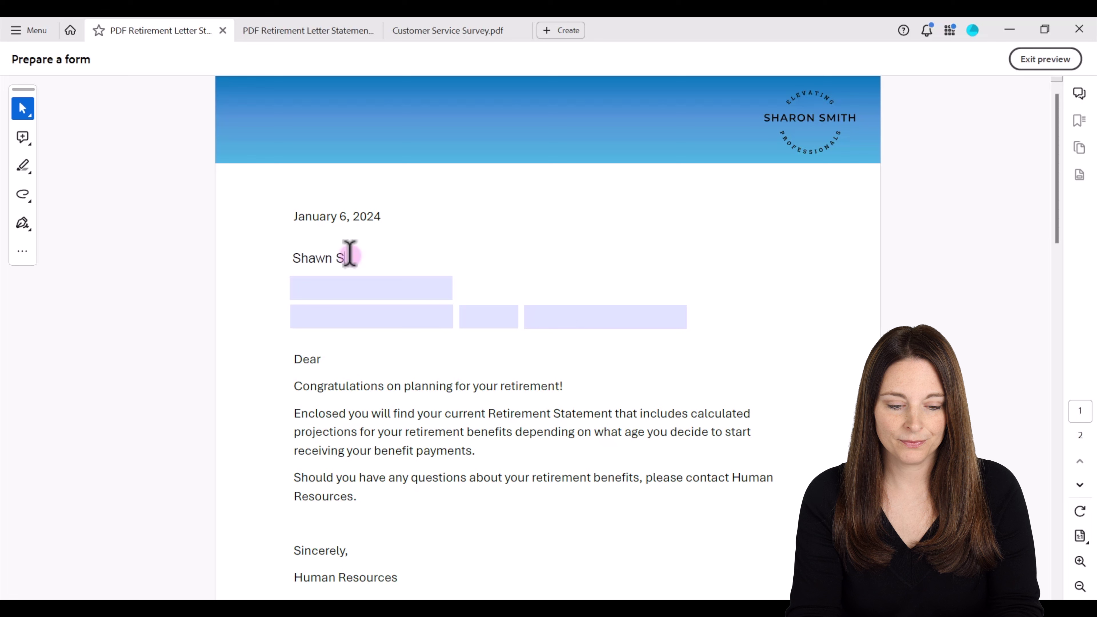
{"action": "type", "text": "Shawn Spencer"}
{"action": "key", "text": "Tab"}
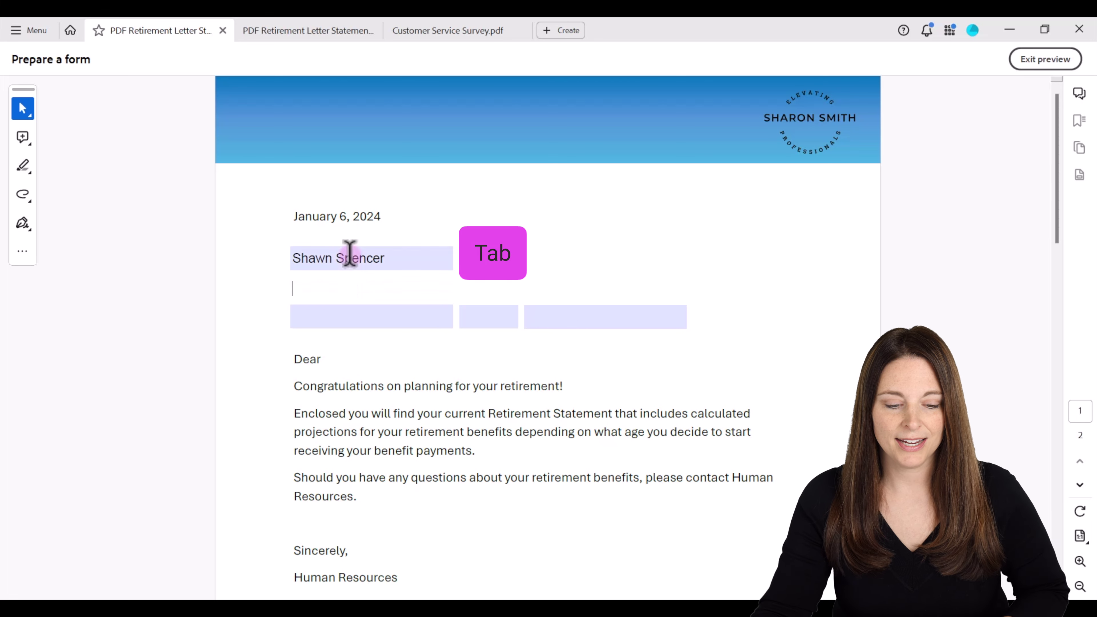
Step: Check the name field after "Dear" on page 2, and exit the form preview
{"action": "scroll", "coordinate": [380, 398], "scroll_direction": "down", "scroll_amount": 10}
{"action": "scroll", "coordinate": [381, 408], "scroll_direction": "down", "scroll_amount": 5}
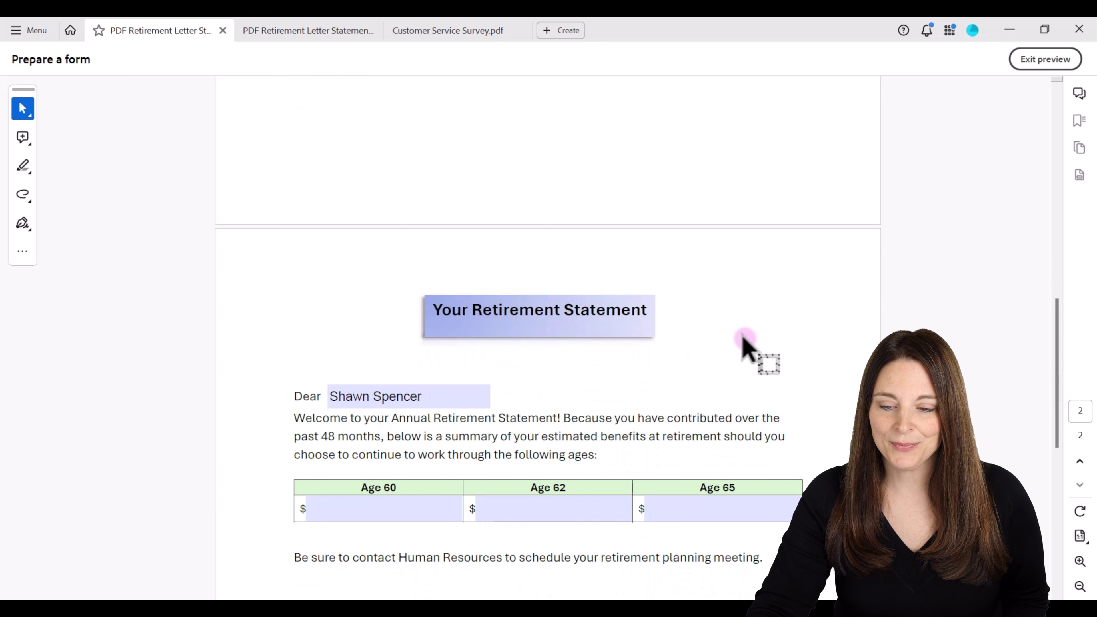
{"action": "left_click", "coordinate": [1036, 63]}
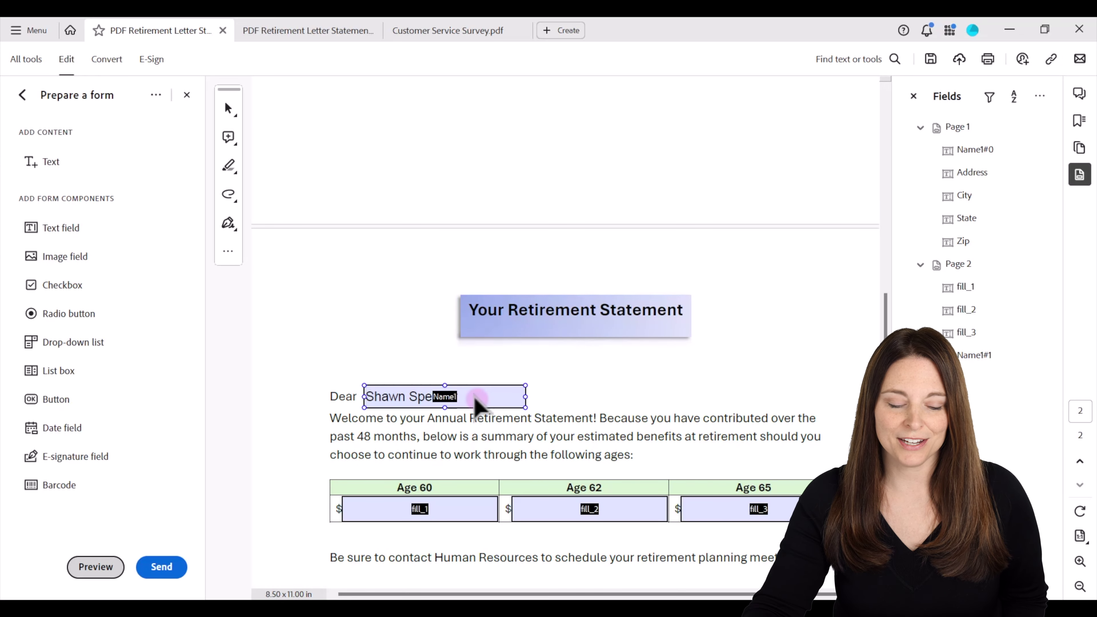
Step: Delete the duplicated Name1 field on page 2 and clear the test entry from the form
{"action": "left_click", "coordinate": [475, 400]}
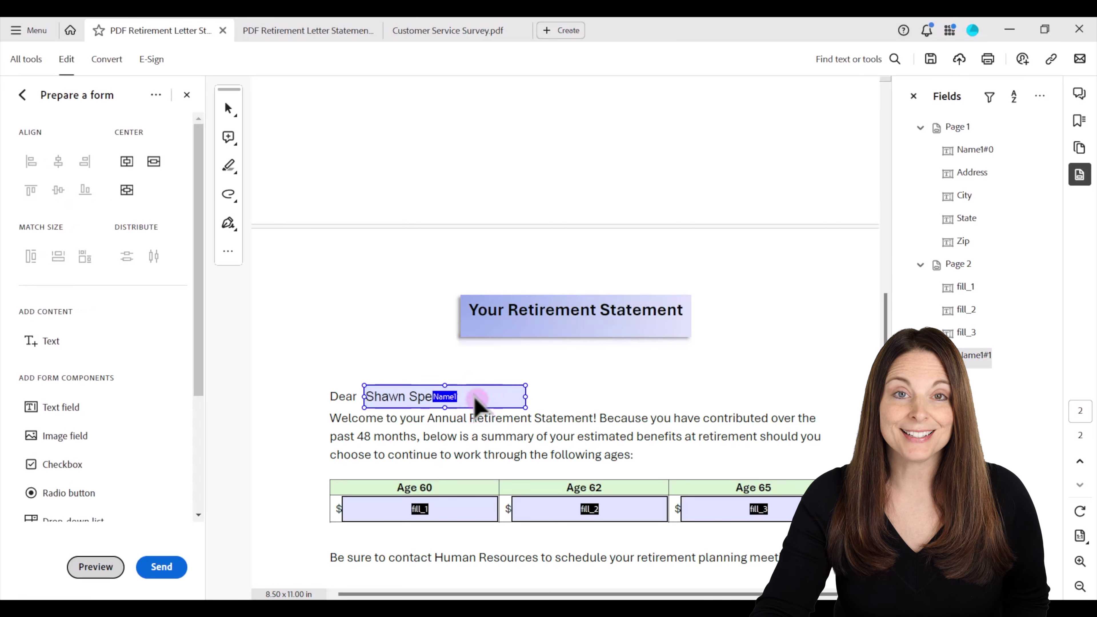
{"action": "key", "text": "Delete"}
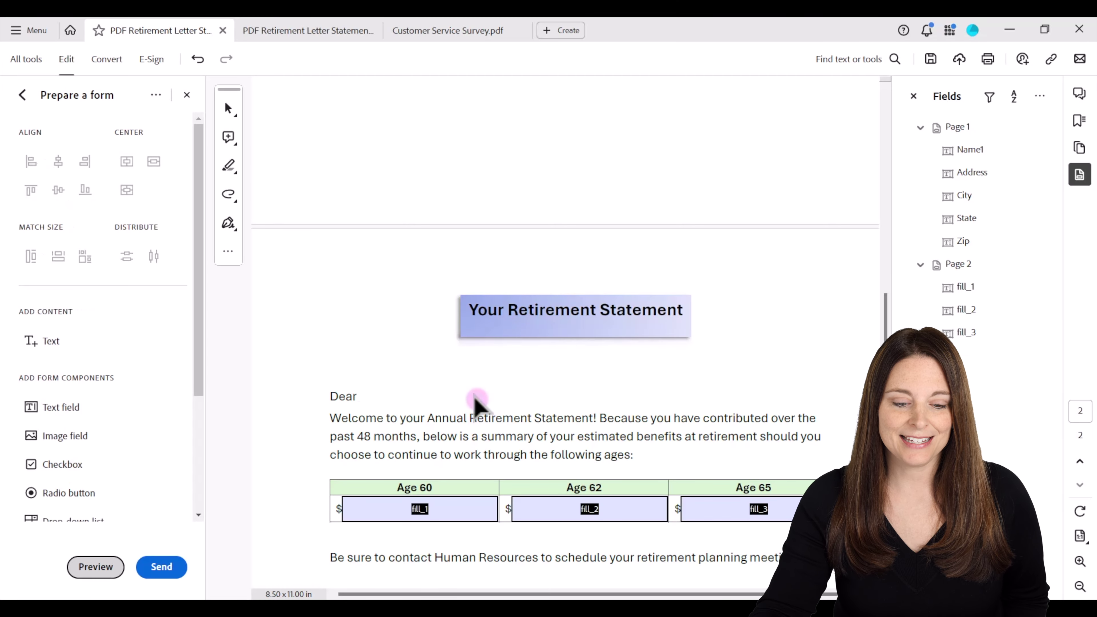
{"action": "scroll", "coordinate": [475, 398], "scroll_direction": "up", "scroll_amount": 10}
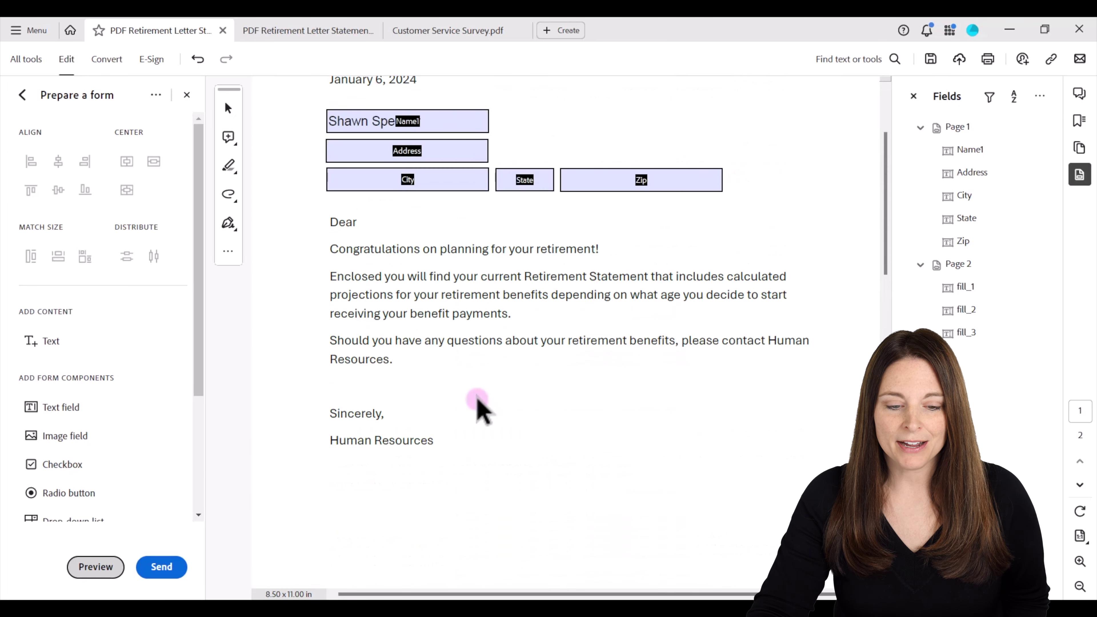
{"action": "scroll", "coordinate": [479, 346], "scroll_direction": "up", "scroll_amount": 1}
{"action": "left_click", "coordinate": [445, 259]}
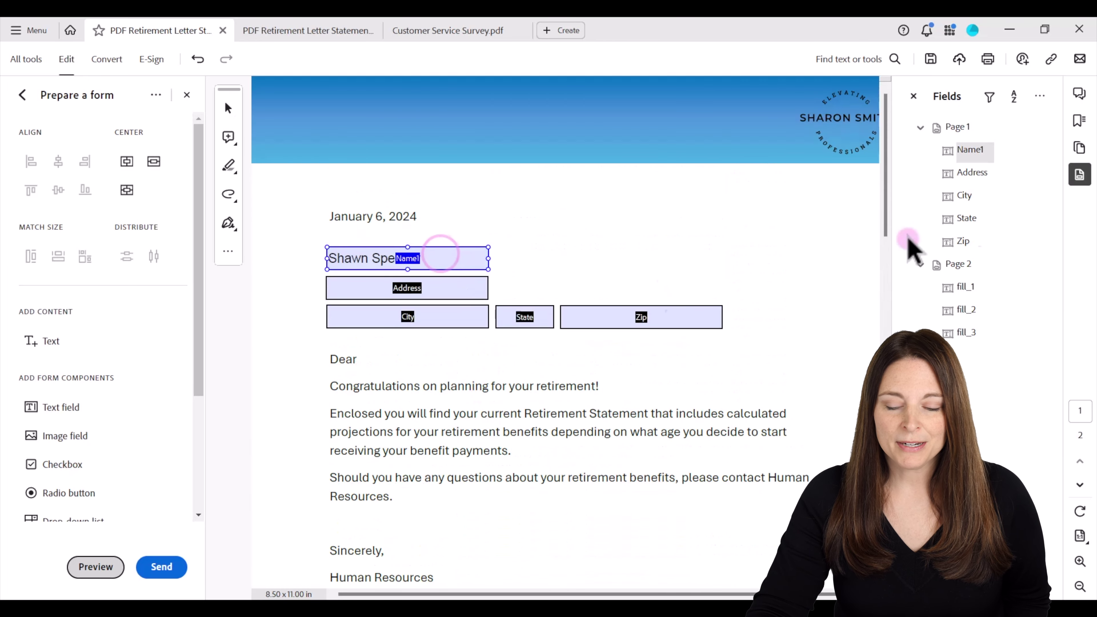
{"action": "left_click", "coordinate": [1039, 99]}
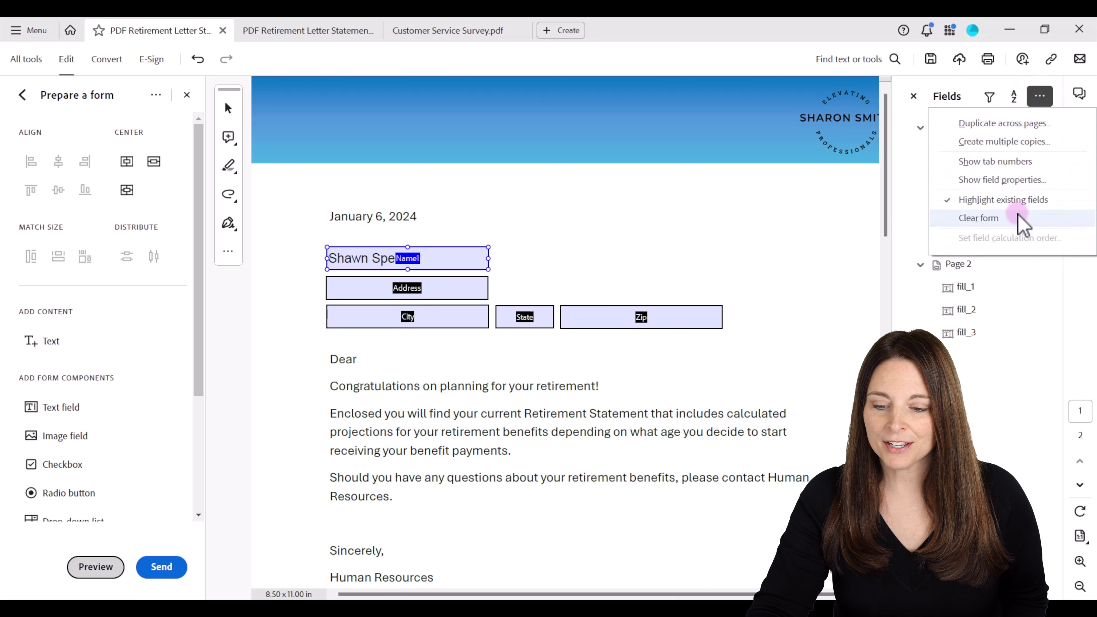
{"action": "left_click", "coordinate": [977, 218]}
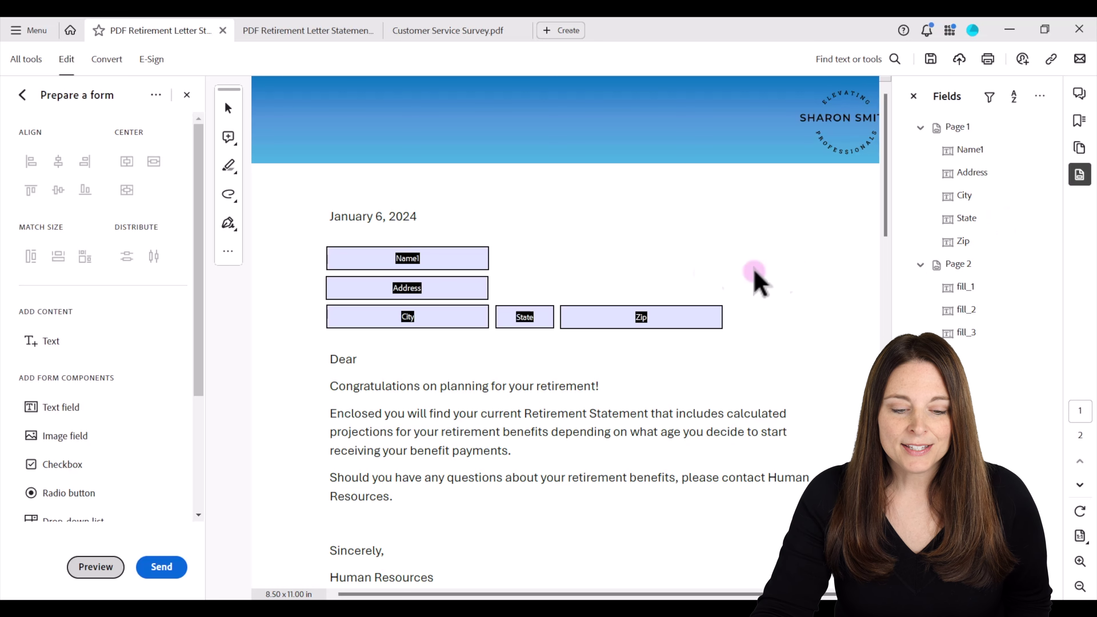
Step: Copy the Name1 field from the address block and place the pasted copy after "Dear" on page 1
{"action": "left_click", "coordinate": [448, 258]}
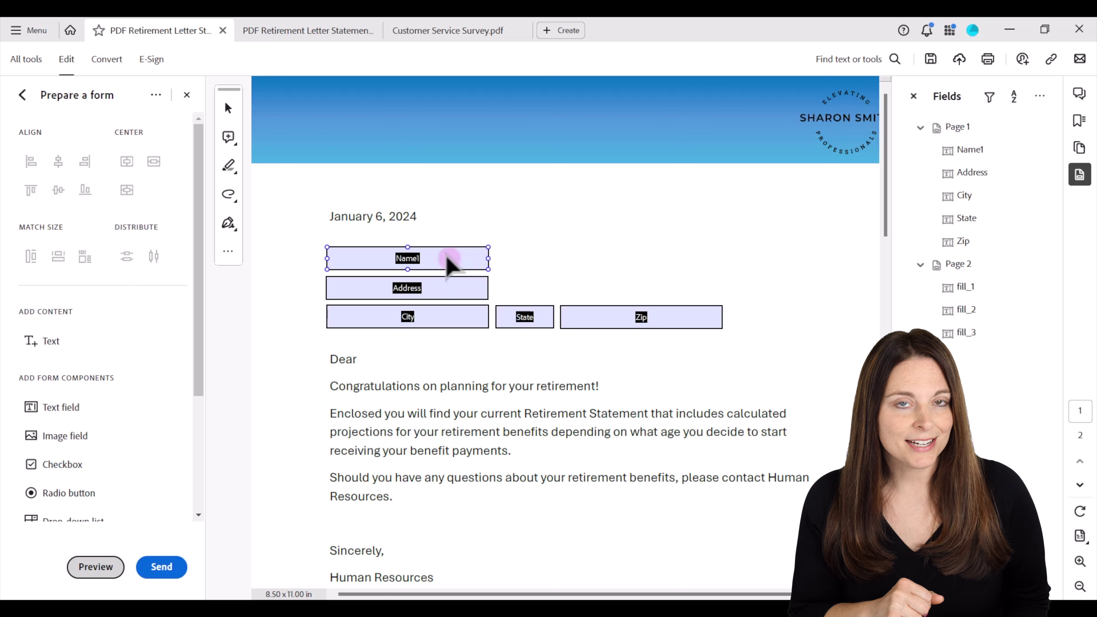
{"action": "left_click", "coordinate": [448, 258]}
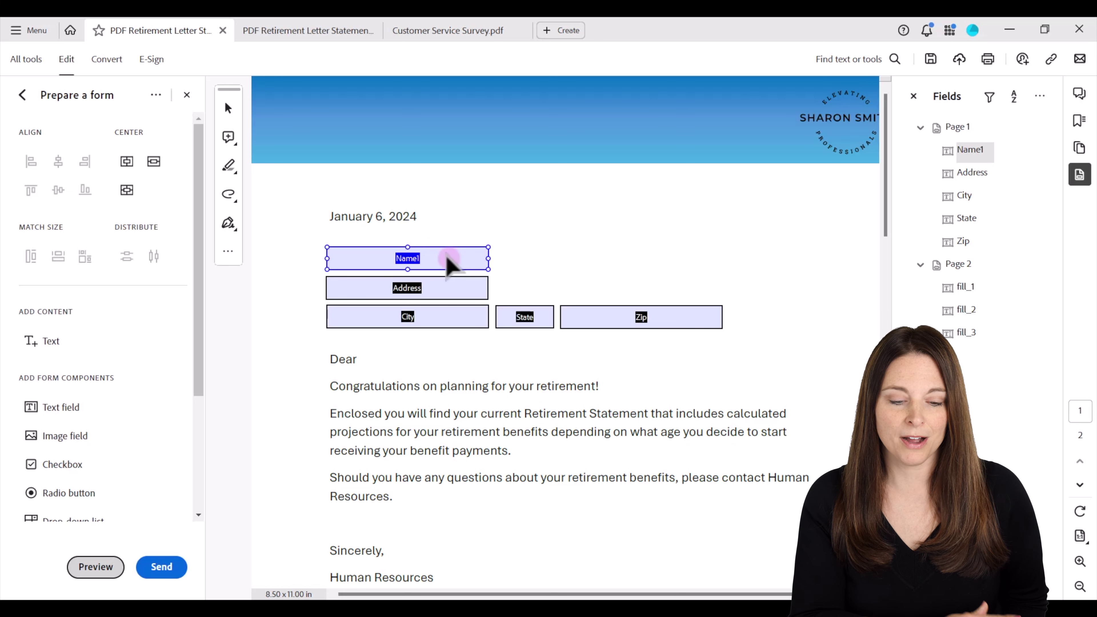
{"action": "key", "text": "ctrl+c"}
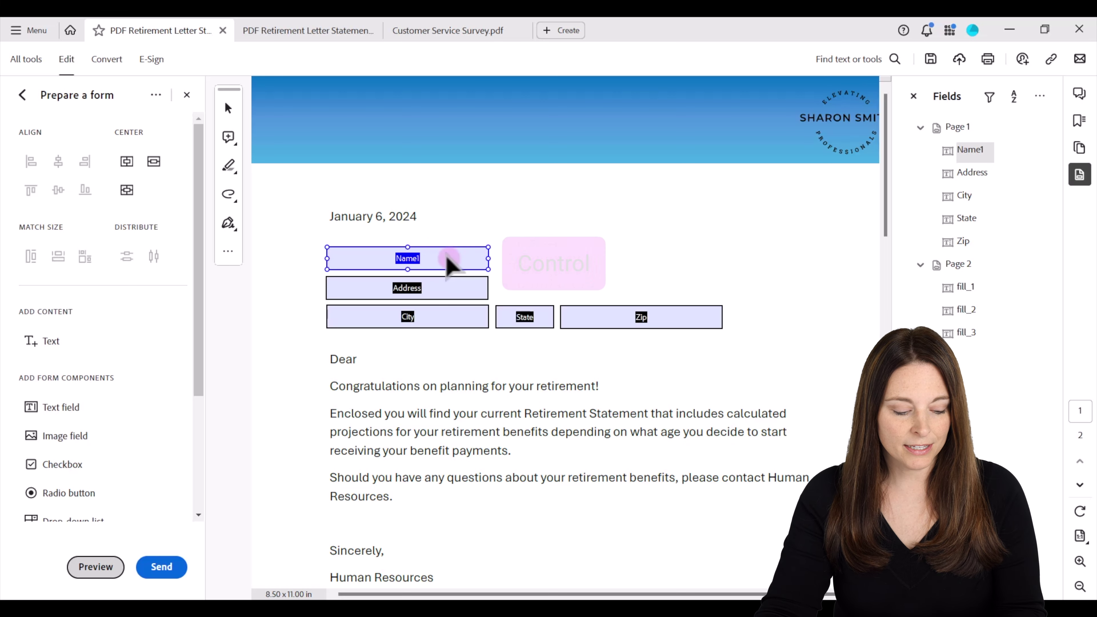
{"action": "left_click", "coordinate": [374, 358]}
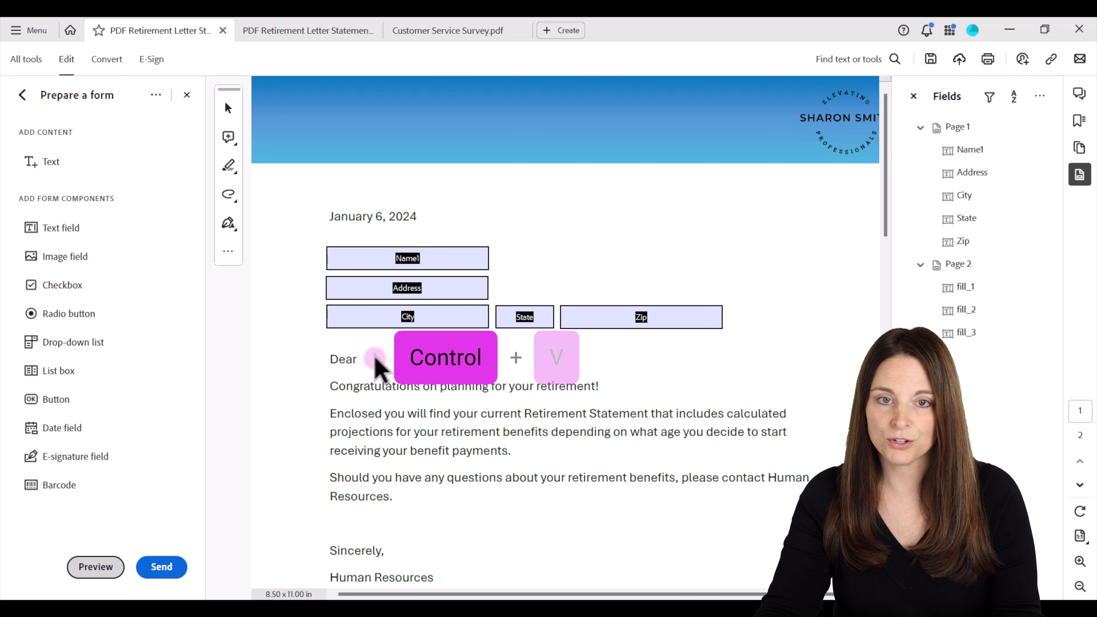
{"action": "key", "text": "ctrl+v"}
{"action": "left_click_drag", "start_coordinate": [516, 348], "coordinate": [397, 363]}
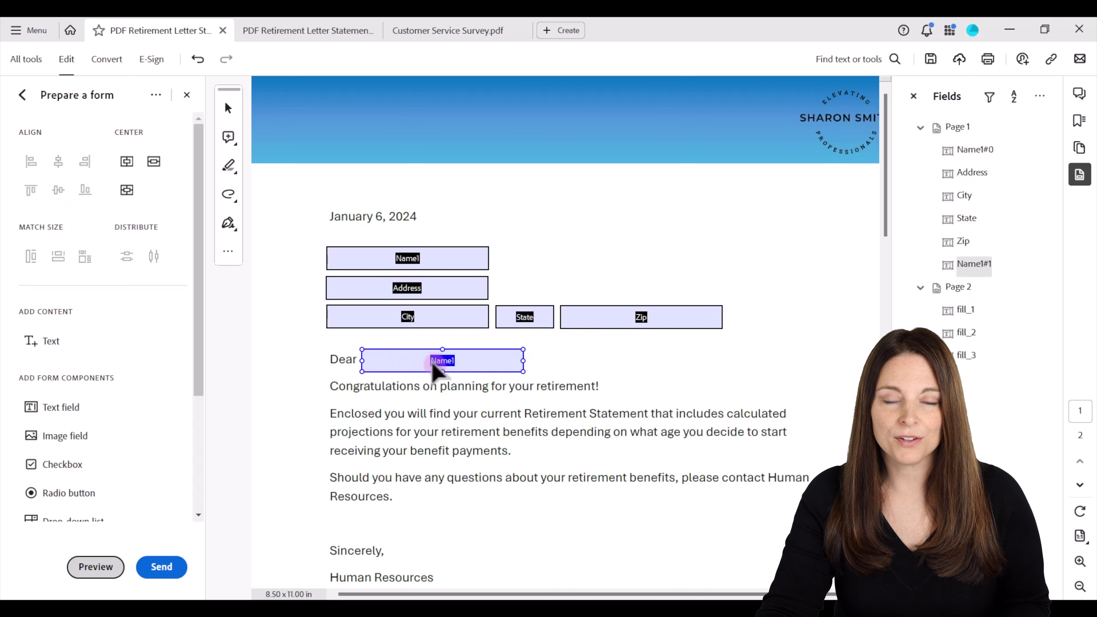
Step: Paste another copy of the Name1 field on page 2 and position it after "Dear"
{"action": "scroll", "coordinate": [452, 440], "scroll_direction": "down", "scroll_amount": 3}
{"action": "scroll", "coordinate": [452, 440], "scroll_direction": "down", "scroll_amount": 10}
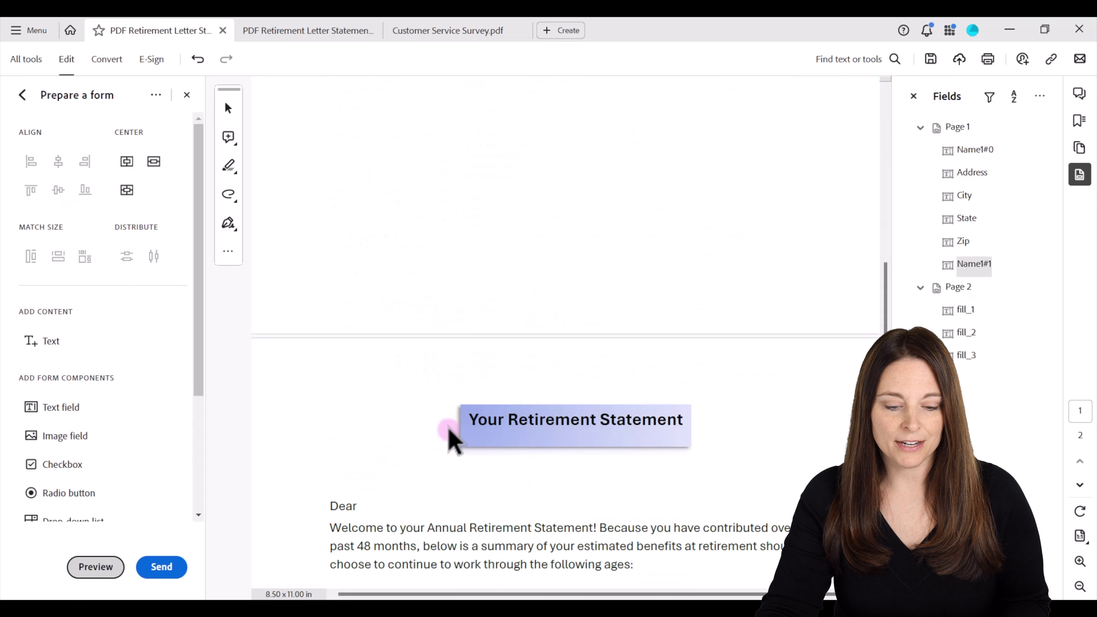
{"action": "left_click", "coordinate": [391, 422]}
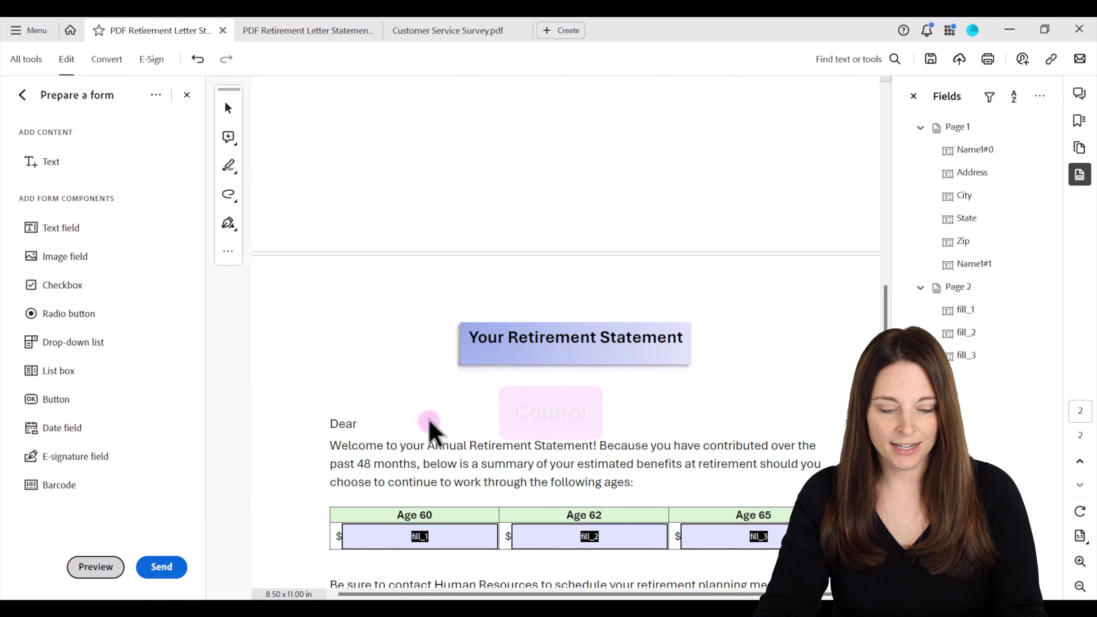
{"action": "key", "text": "ctrl+v"}
{"action": "left_click_drag", "start_coordinate": [424, 438], "coordinate": [459, 424]}
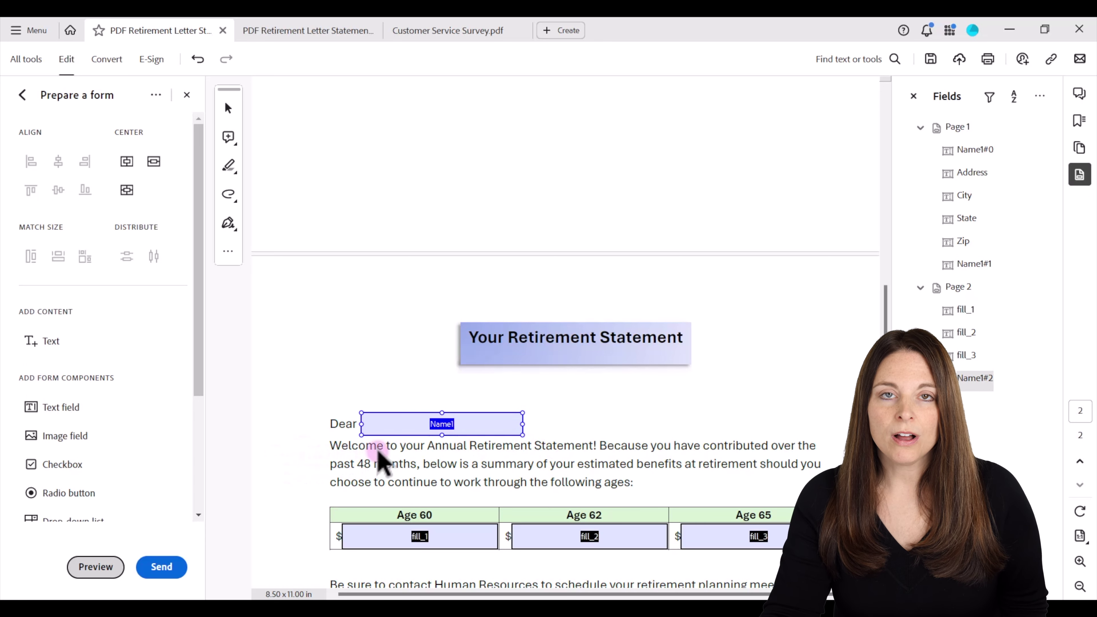
Step: Check the name of the address block's Name1 field on page 1 in its general properties
{"action": "scroll", "coordinate": [485, 387], "scroll_direction": "up", "scroll_amount": 12}
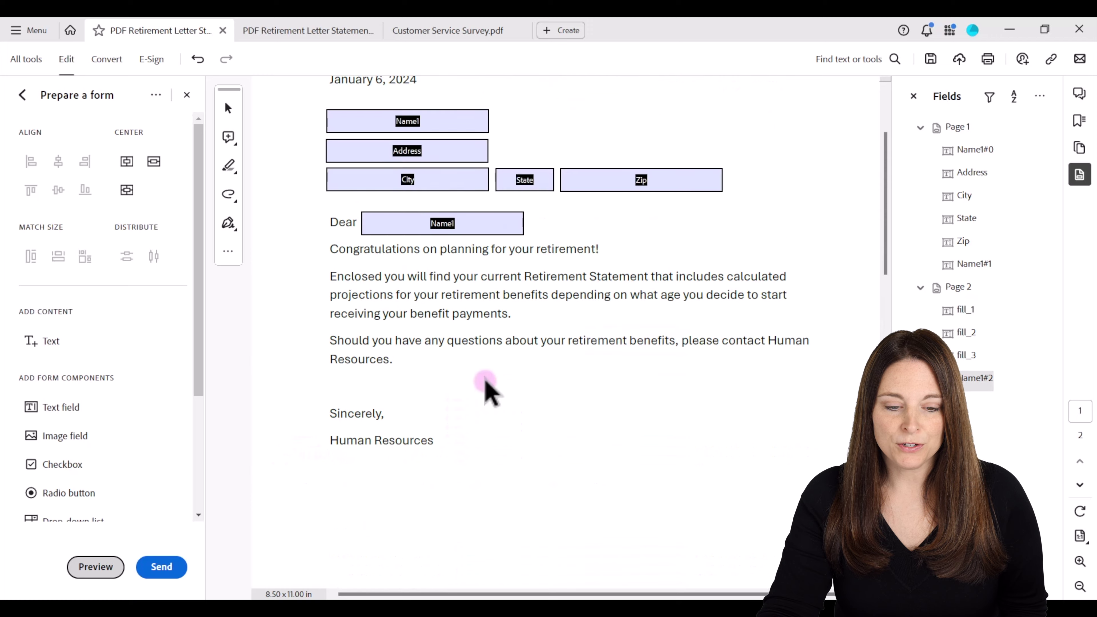
{"action": "left_click", "coordinate": [457, 288]}
{"action": "left_click", "coordinate": [452, 258]}
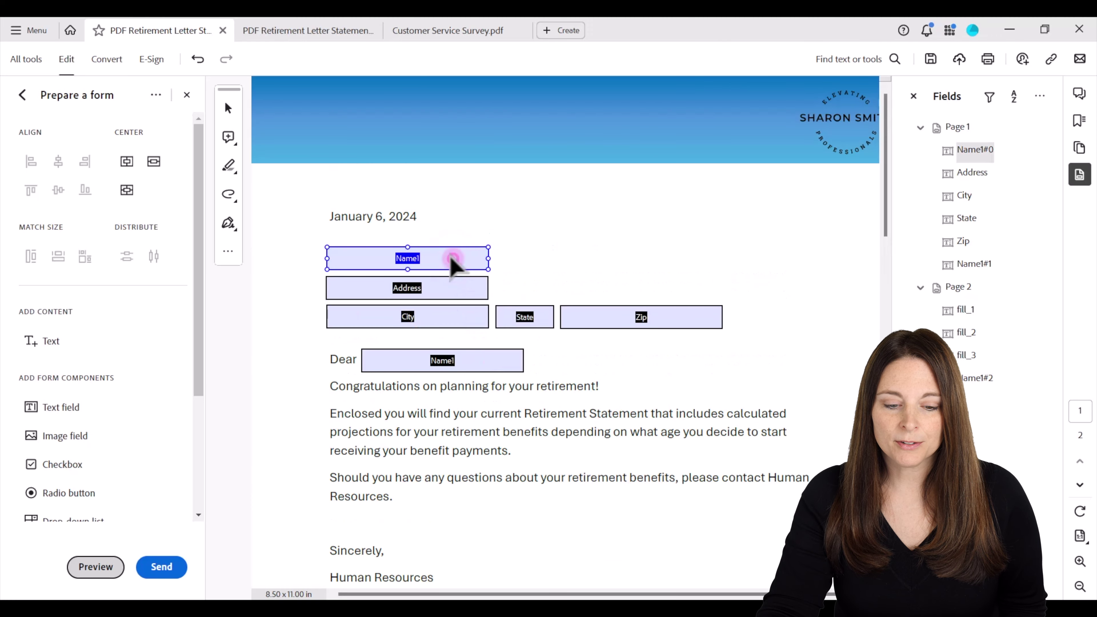
{"action": "double_click", "coordinate": [451, 258]}
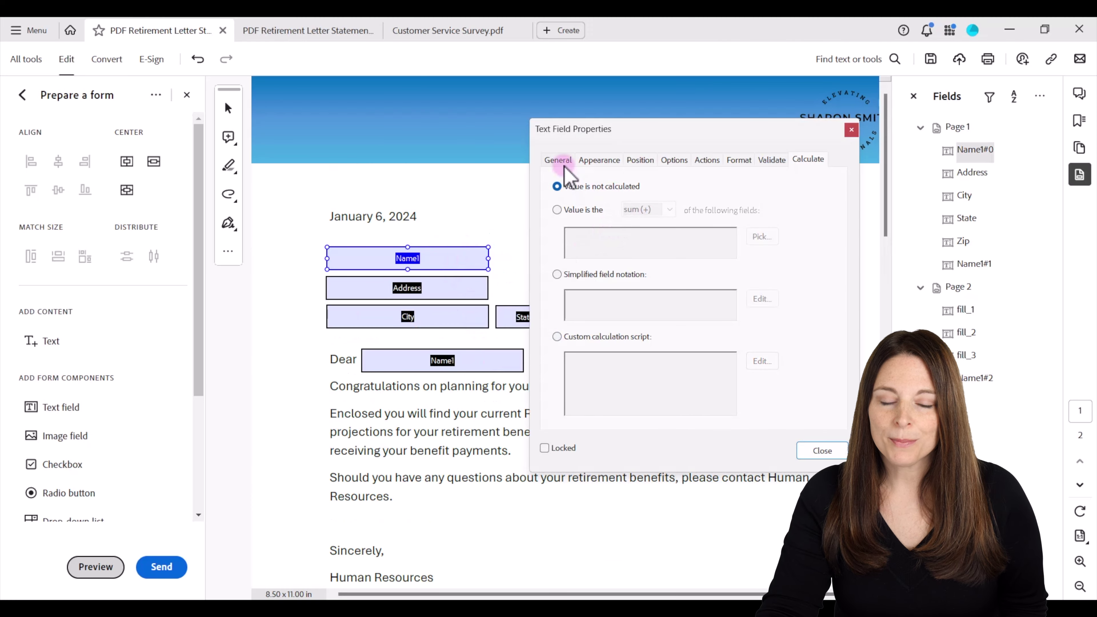
{"action": "left_click", "coordinate": [557, 160]}
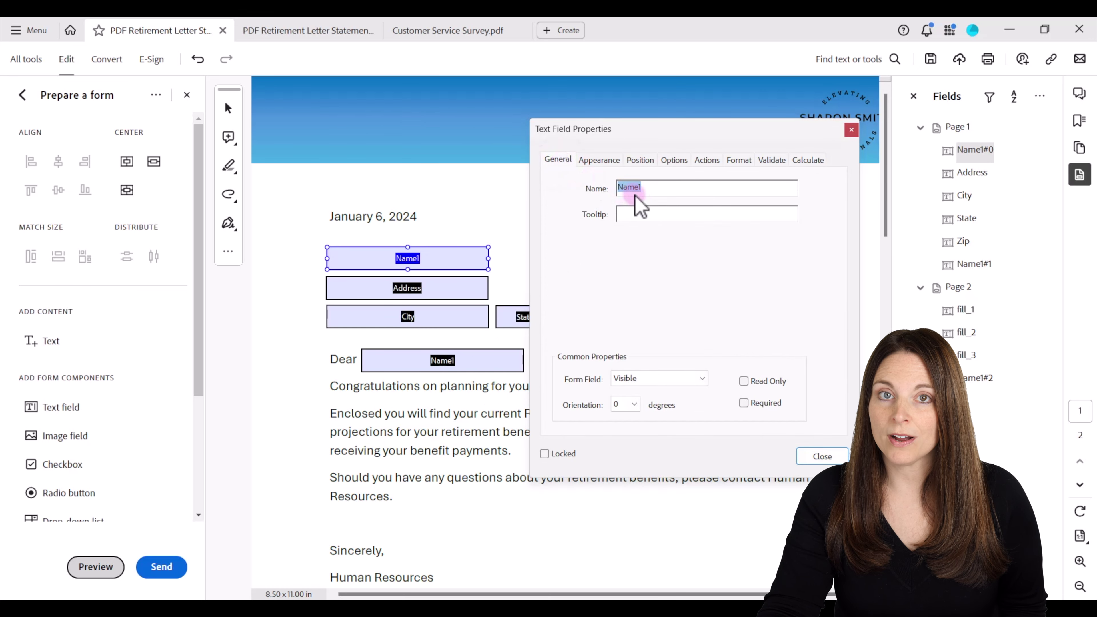
{"action": "left_click", "coordinate": [850, 130]}
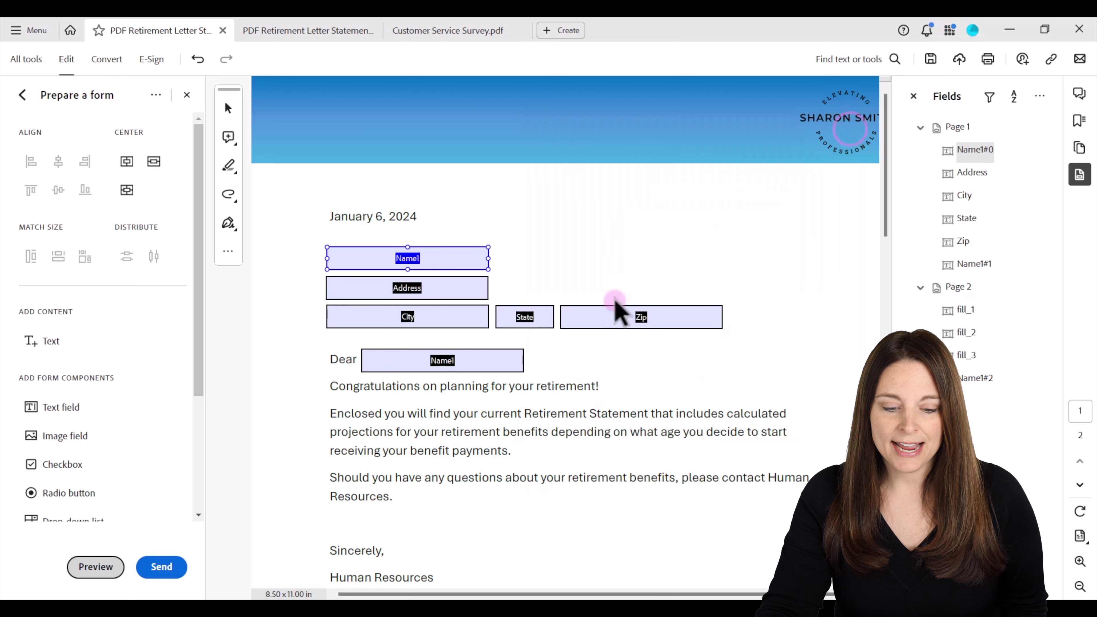
Step: Check the field names of the copies after "Dear" on page 1 and page 2 in their properties
{"action": "left_click", "coordinate": [466, 360], "text": "shift"}
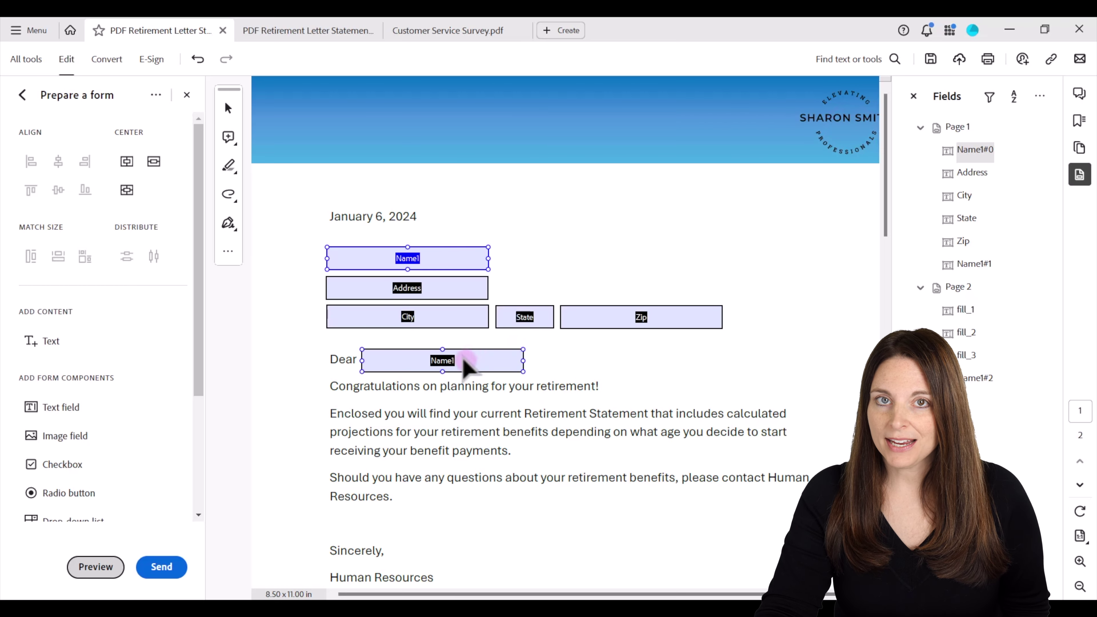
{"action": "double_click", "coordinate": [464, 362]}
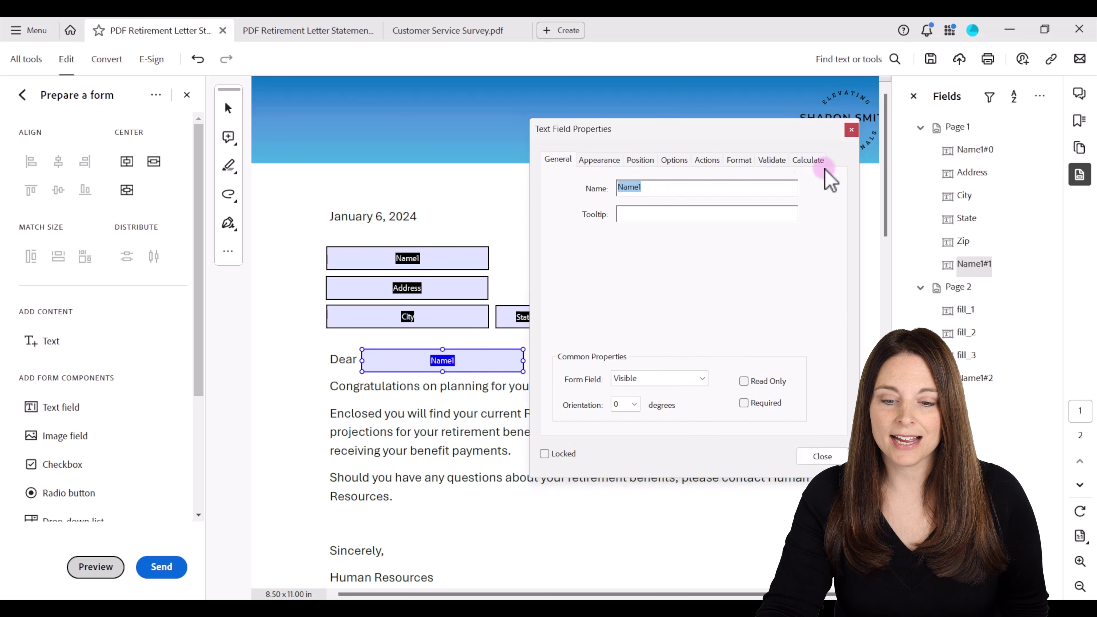
{"action": "left_click", "coordinate": [851, 130]}
{"action": "scroll", "coordinate": [518, 432], "scroll_direction": "down", "scroll_amount": 5}
{"action": "scroll", "coordinate": [485, 458], "scroll_direction": "down", "scroll_amount": 10}
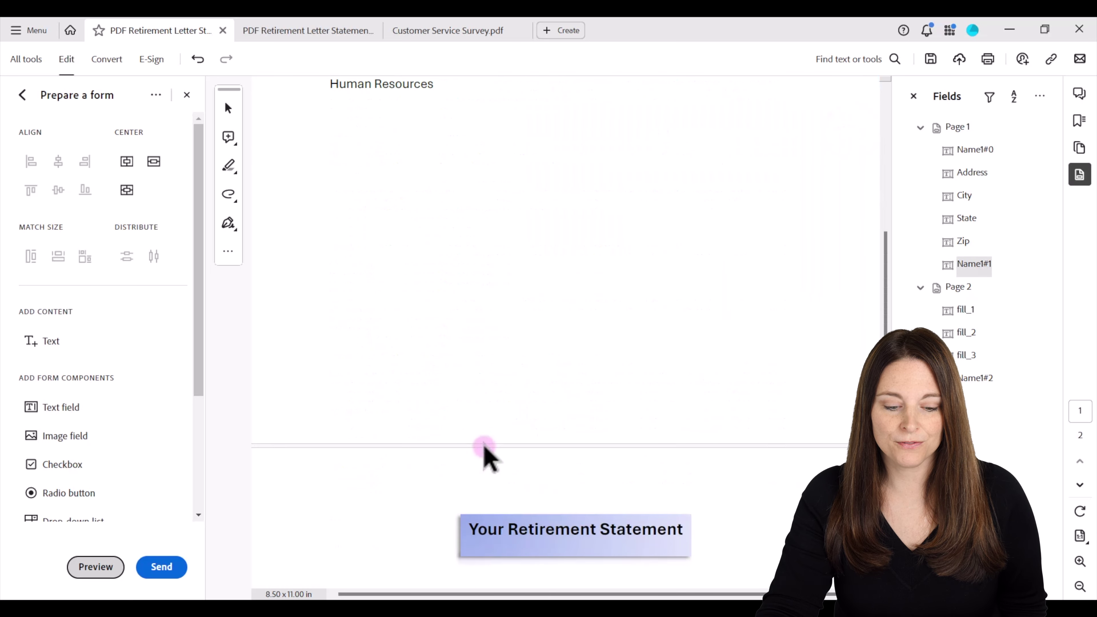
{"action": "double_click", "coordinate": [480, 453]}
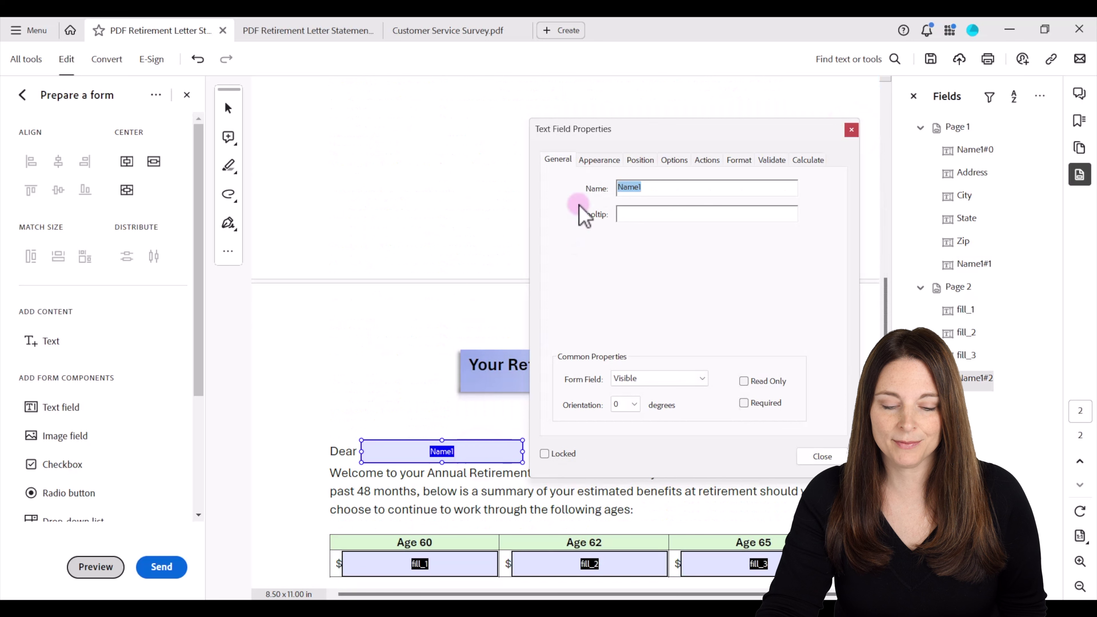
{"action": "left_click", "coordinate": [851, 130]}
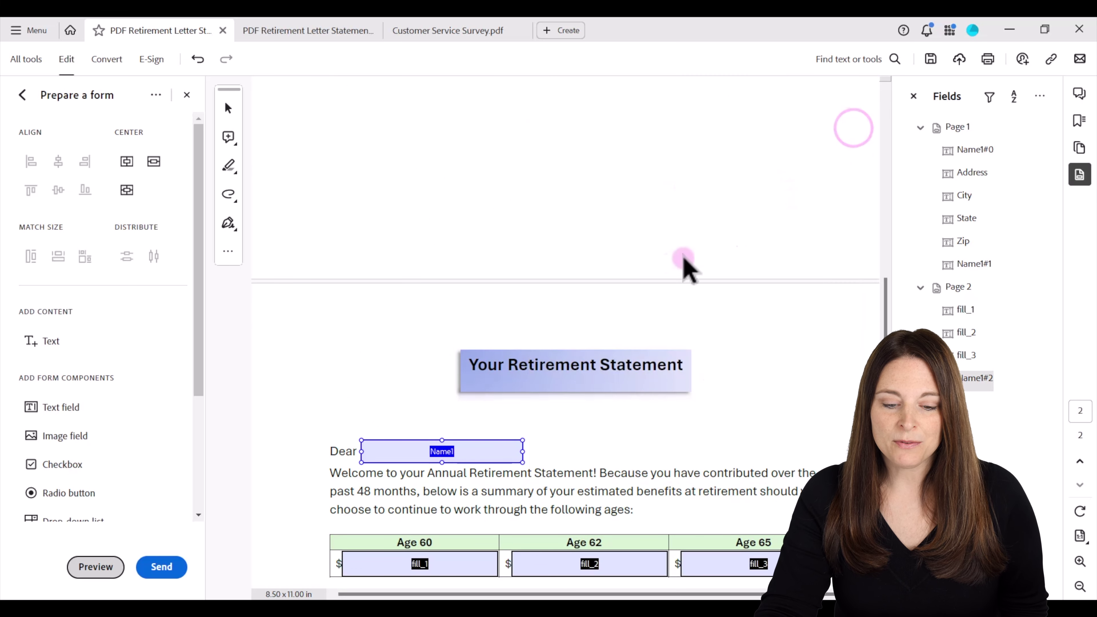
Step: Preview the form, enter a full name in the address block's name field, and check the fields after "Dear" on both pages
{"action": "scroll", "coordinate": [580, 314], "scroll_direction": "up", "scroll_amount": 10}
{"action": "left_click", "coordinate": [451, 253]}
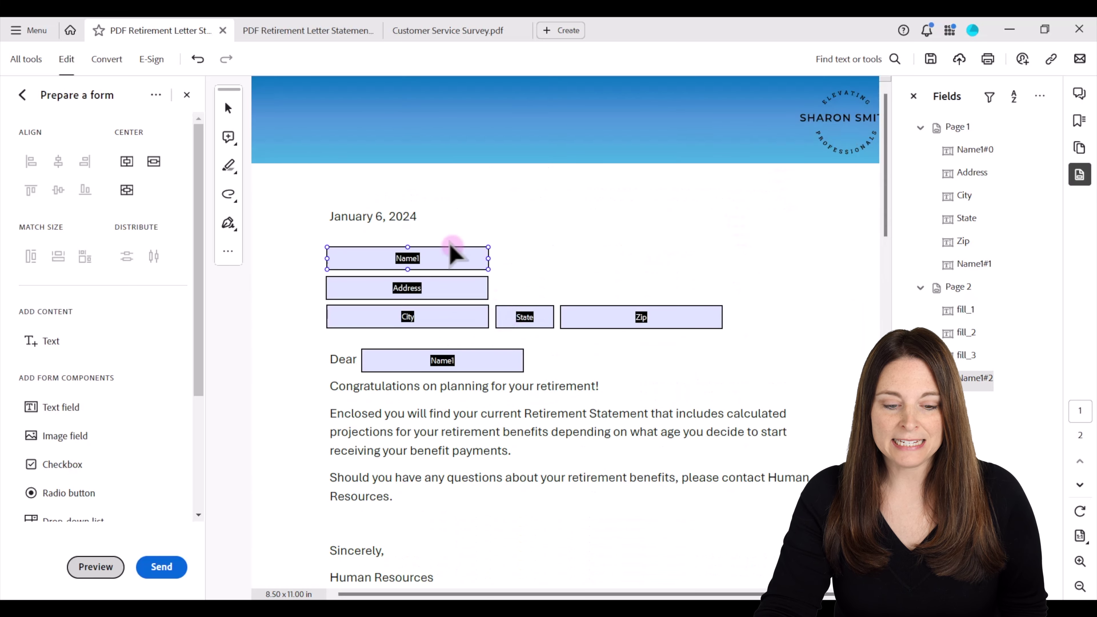
{"action": "left_click", "coordinate": [457, 260]}
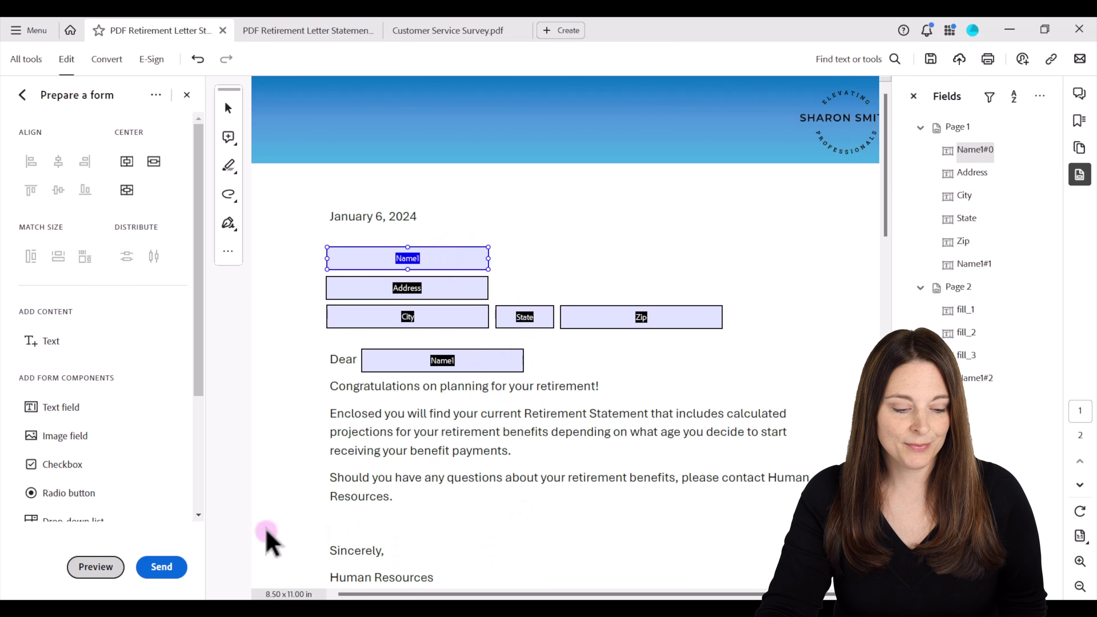
{"action": "left_click", "coordinate": [91, 566]}
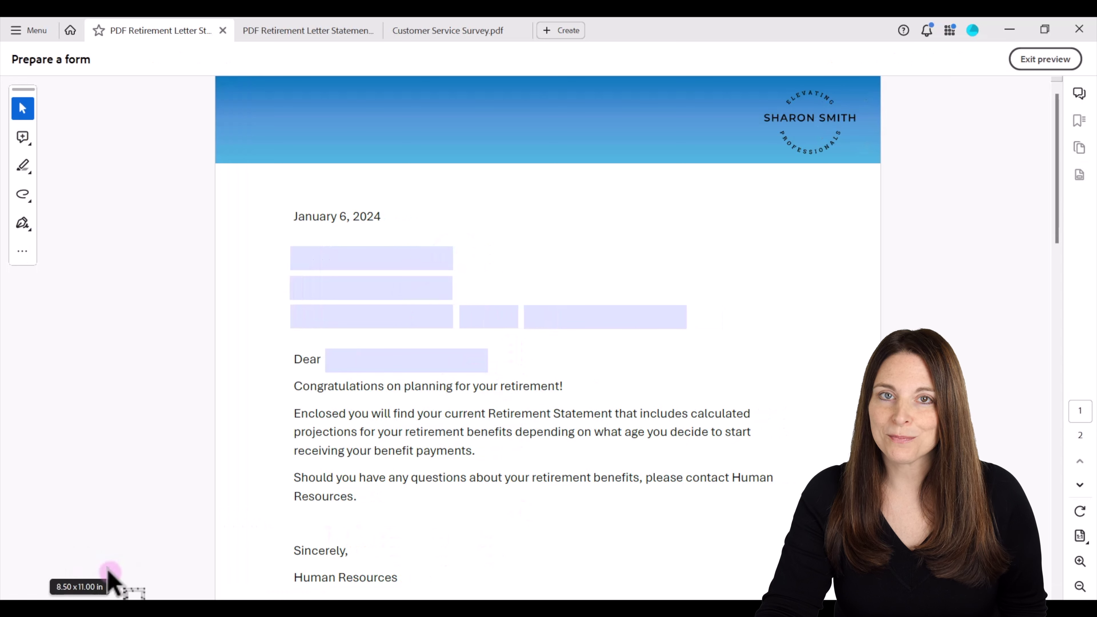
{"action": "left_click", "coordinate": [306, 256]}
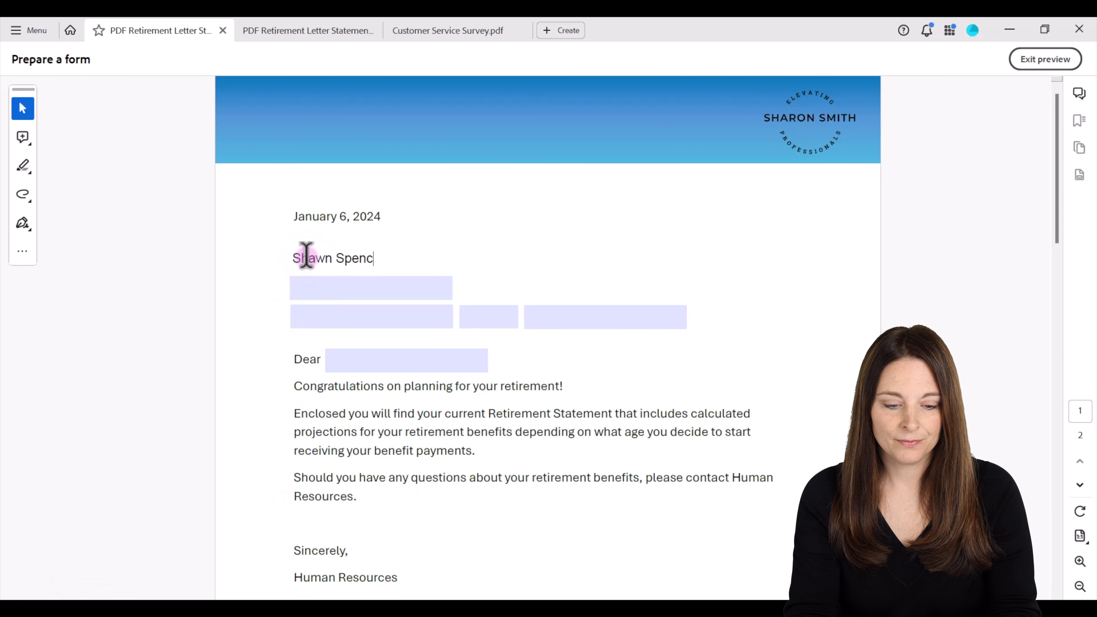
{"action": "type", "text": "Shawn Spencer"}
{"action": "key", "text": "Tab"}
{"action": "left_click", "coordinate": [391, 356]}
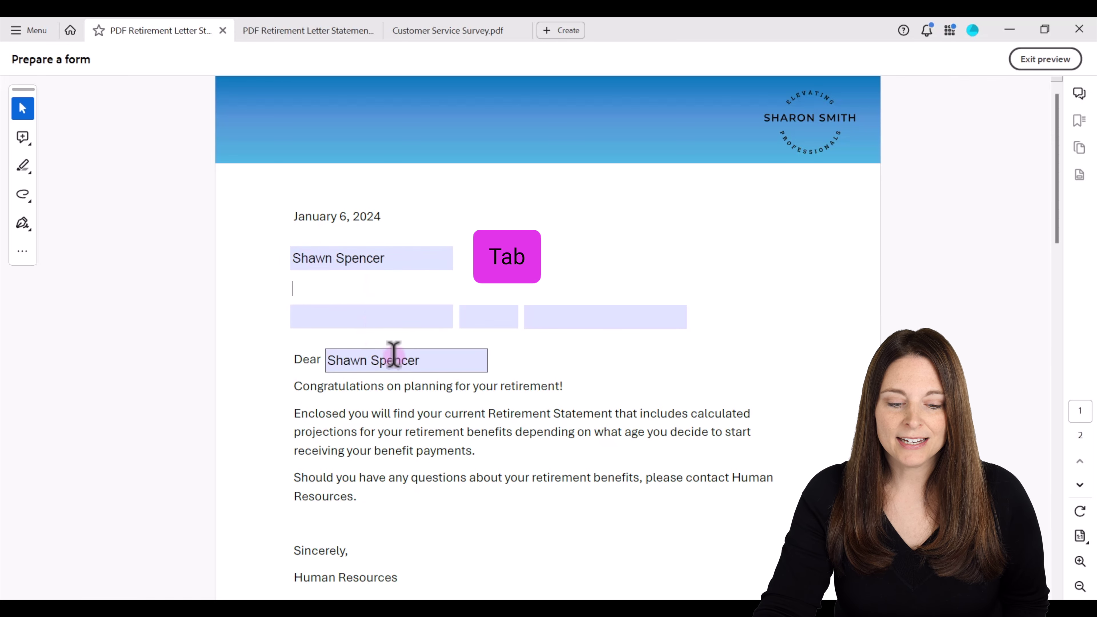
{"action": "scroll", "coordinate": [426, 360], "scroll_direction": "down", "scroll_amount": 15}
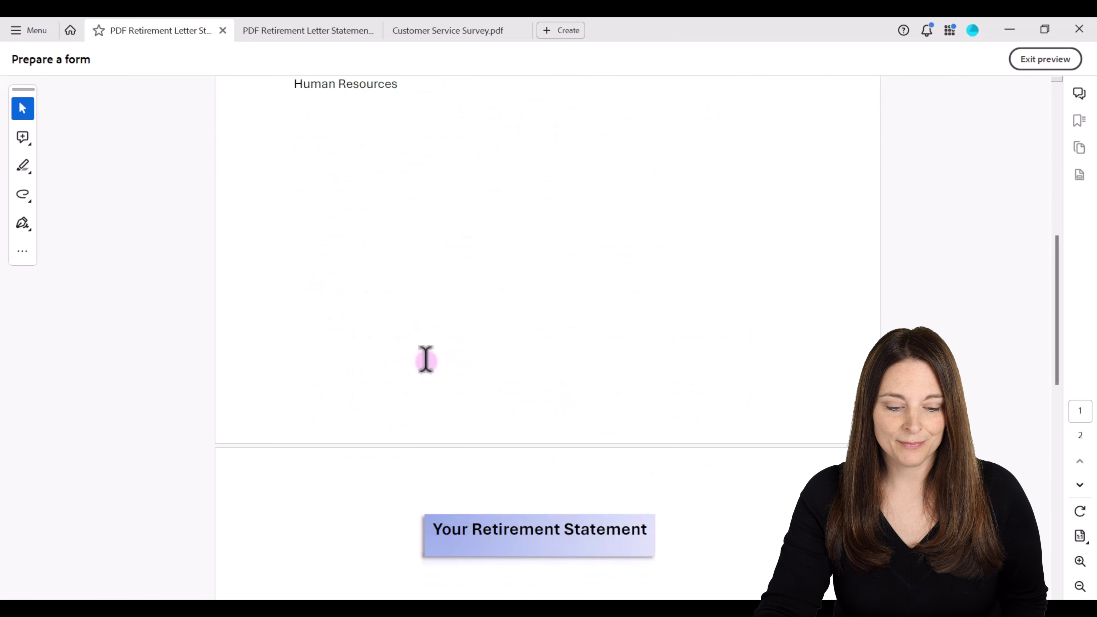
{"action": "scroll", "coordinate": [426, 360], "scroll_direction": "down", "scroll_amount": 1}
{"action": "scroll", "coordinate": [462, 398], "scroll_direction": "up", "scroll_amount": 15}
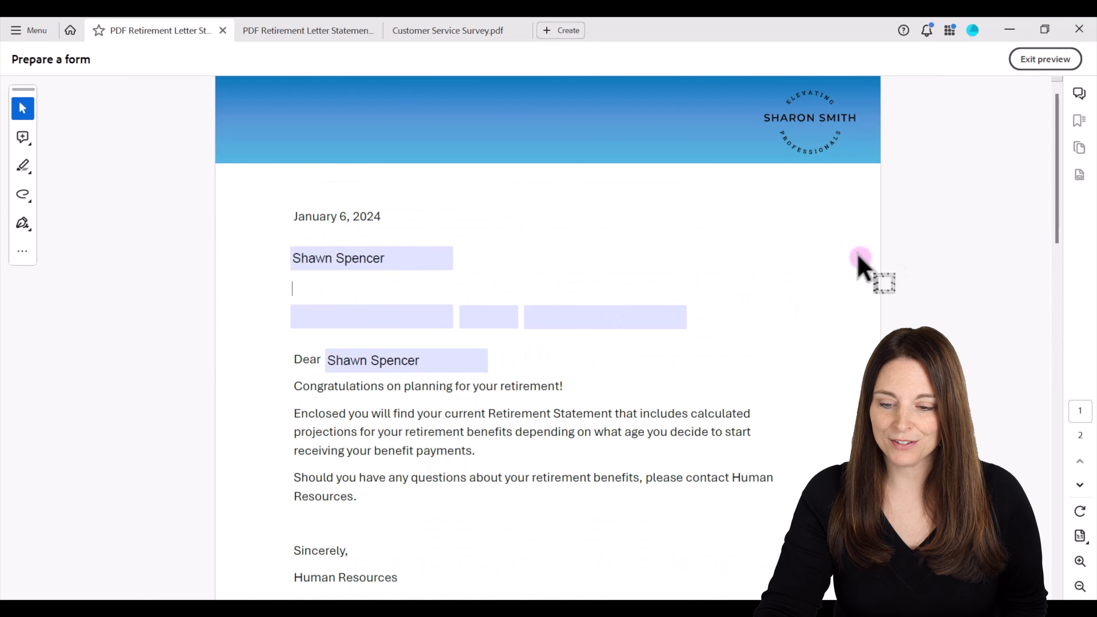
Step: Exit the form preview and clear the test entry from the form
{"action": "left_click", "coordinate": [1030, 60]}
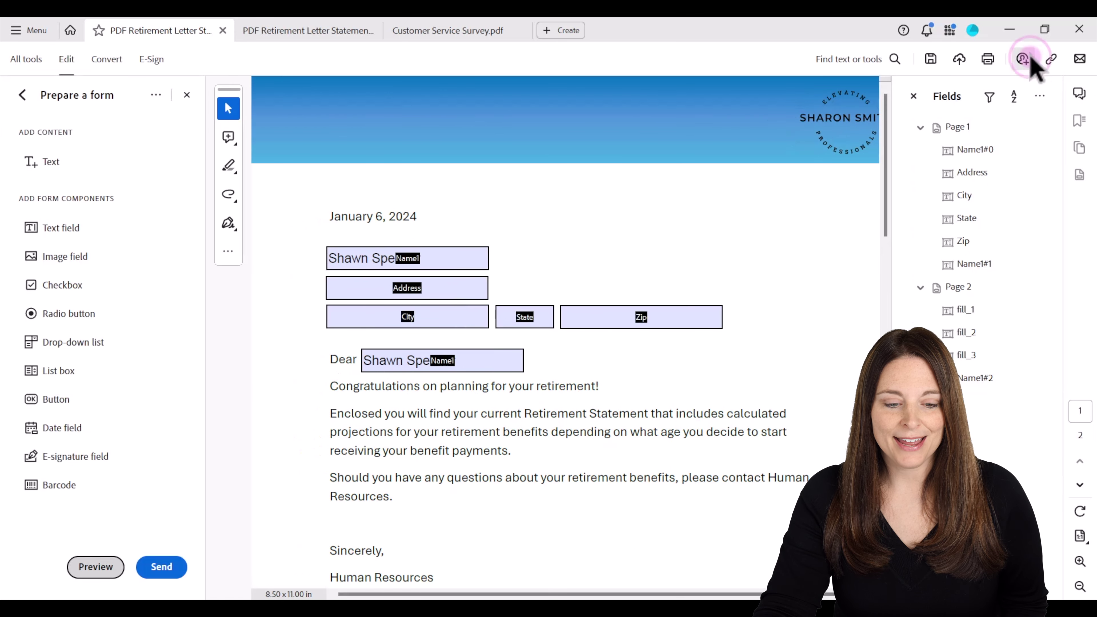
{"action": "left_click", "coordinate": [1042, 93]}
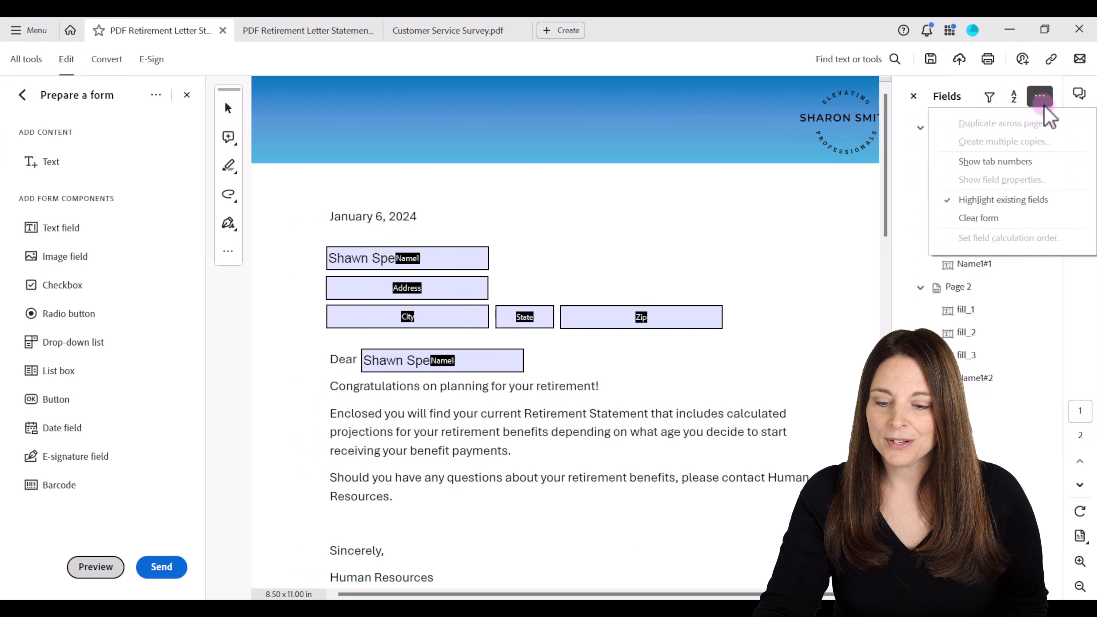
{"action": "left_click", "coordinate": [1010, 220]}
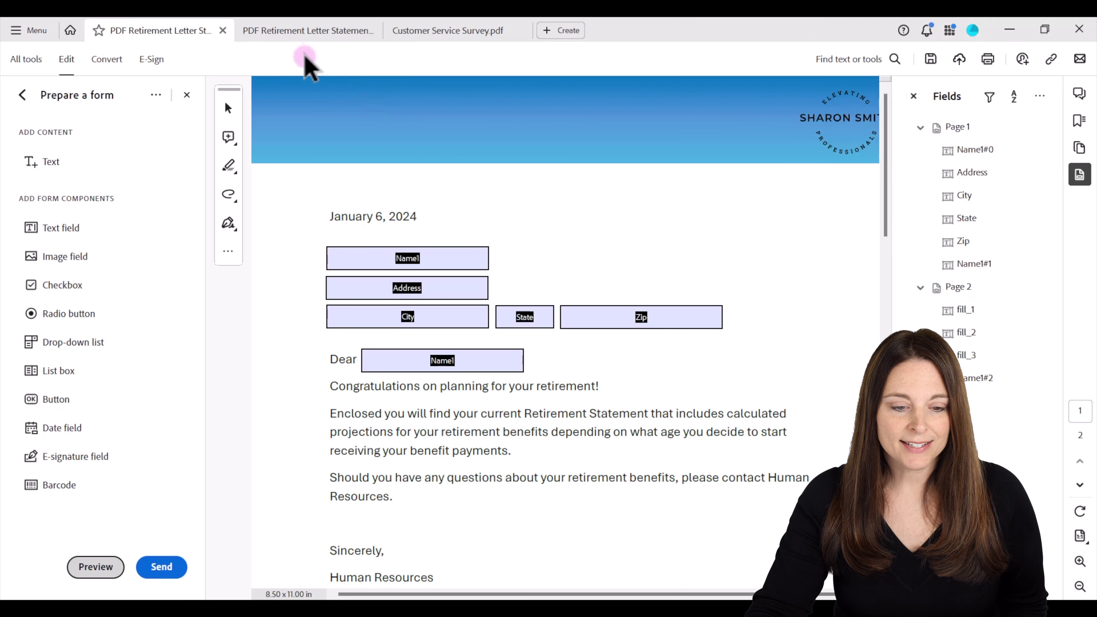
Step: Switch to the second retirement letter PDF and examine its name fields on page 1 and page 2
{"action": "left_click", "coordinate": [289, 33]}
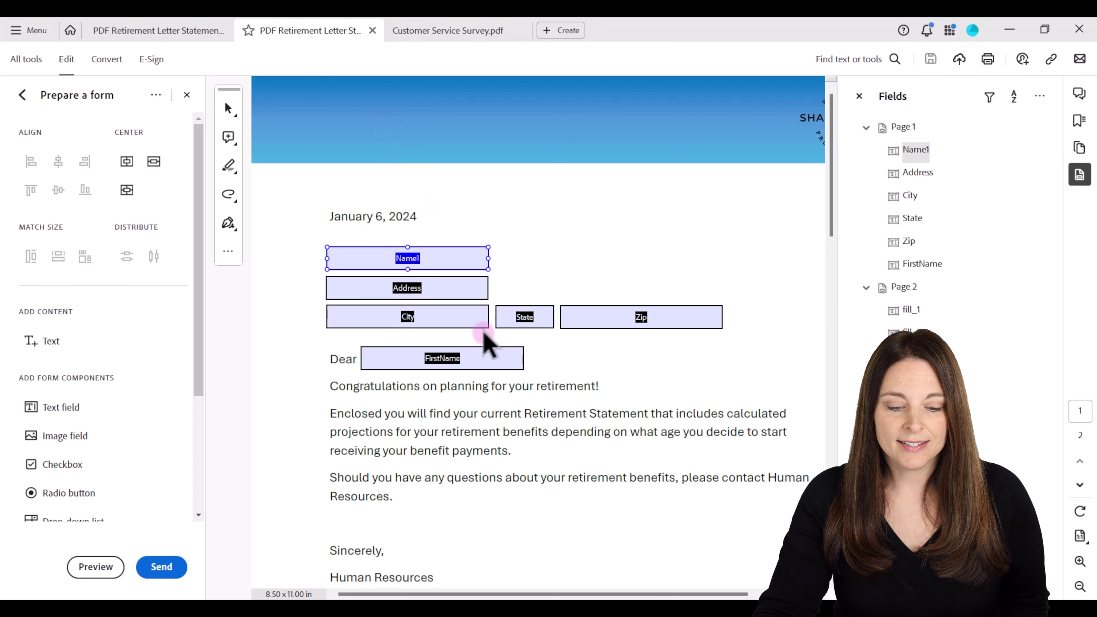
{"action": "left_click", "coordinate": [437, 259]}
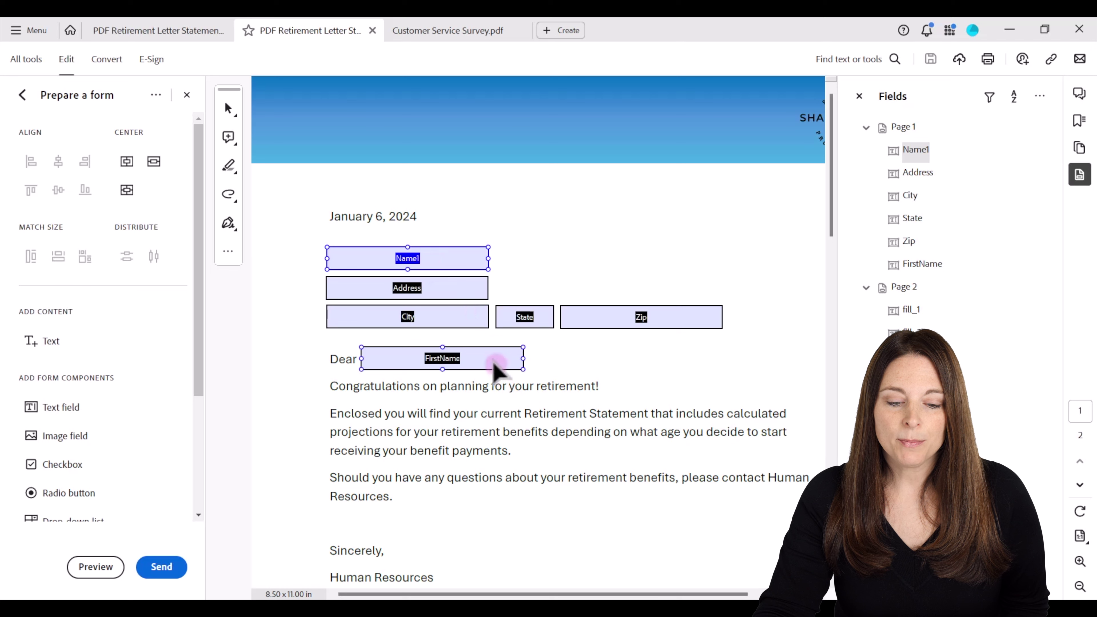
{"action": "scroll", "coordinate": [495, 378], "scroll_direction": "down", "scroll_amount": 1}
{"action": "scroll", "coordinate": [496, 378], "scroll_direction": "down", "scroll_amount": 10}
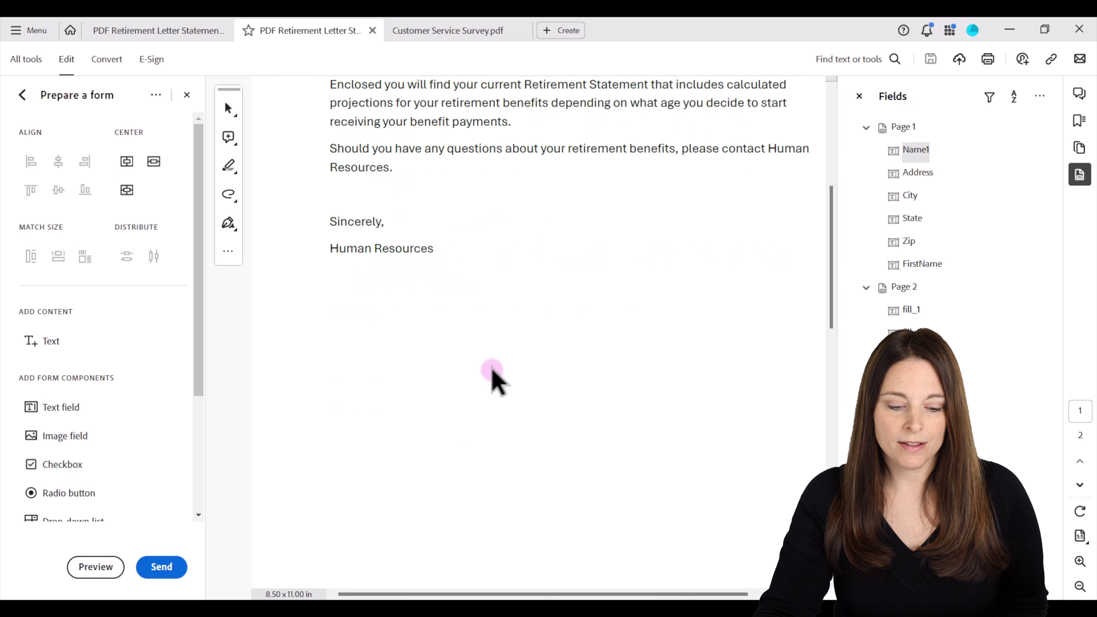
{"action": "left_click", "coordinate": [479, 478]}
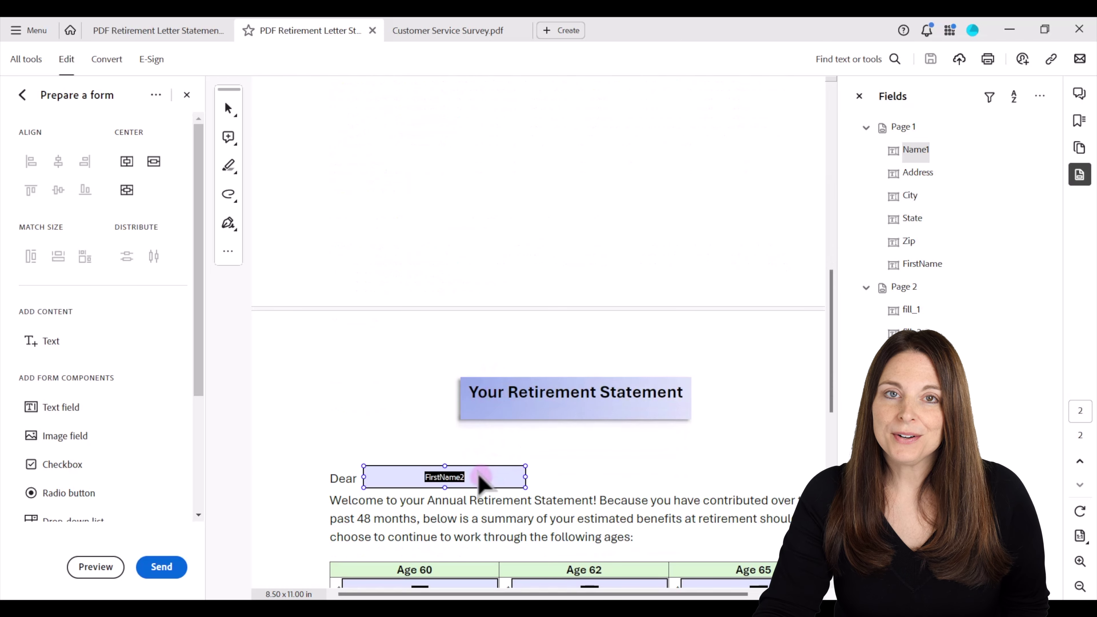
{"action": "scroll", "coordinate": [482, 338], "scroll_direction": "up", "scroll_amount": 10}
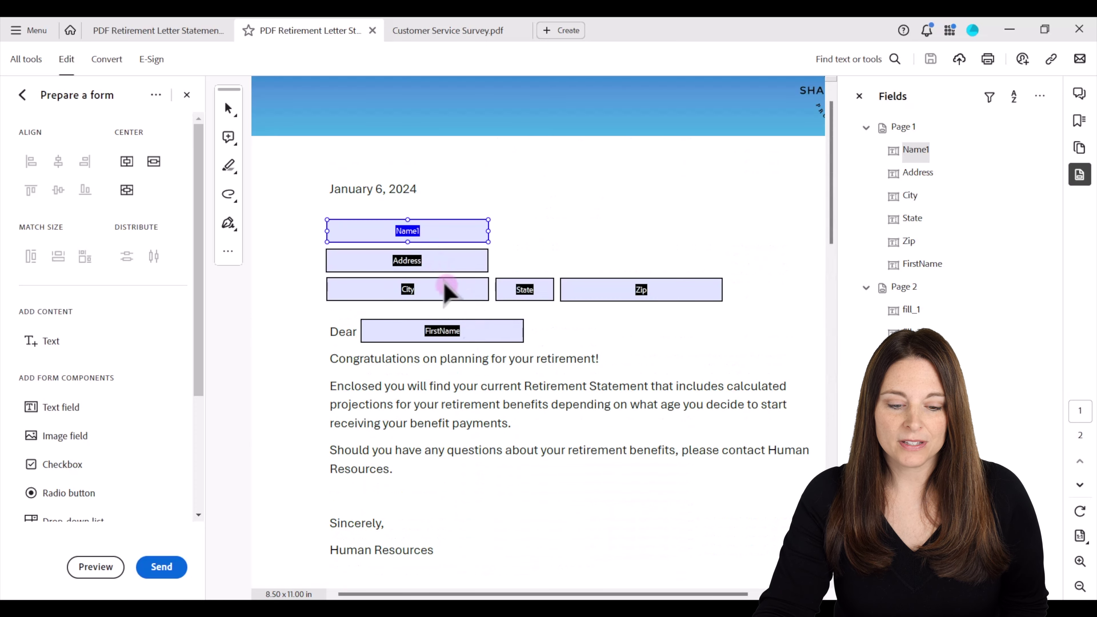
Step: Check the name of the field after "Dear" on page 1 in its properties and compare it with the address block's Name1 field
{"action": "double_click", "coordinate": [490, 333]}
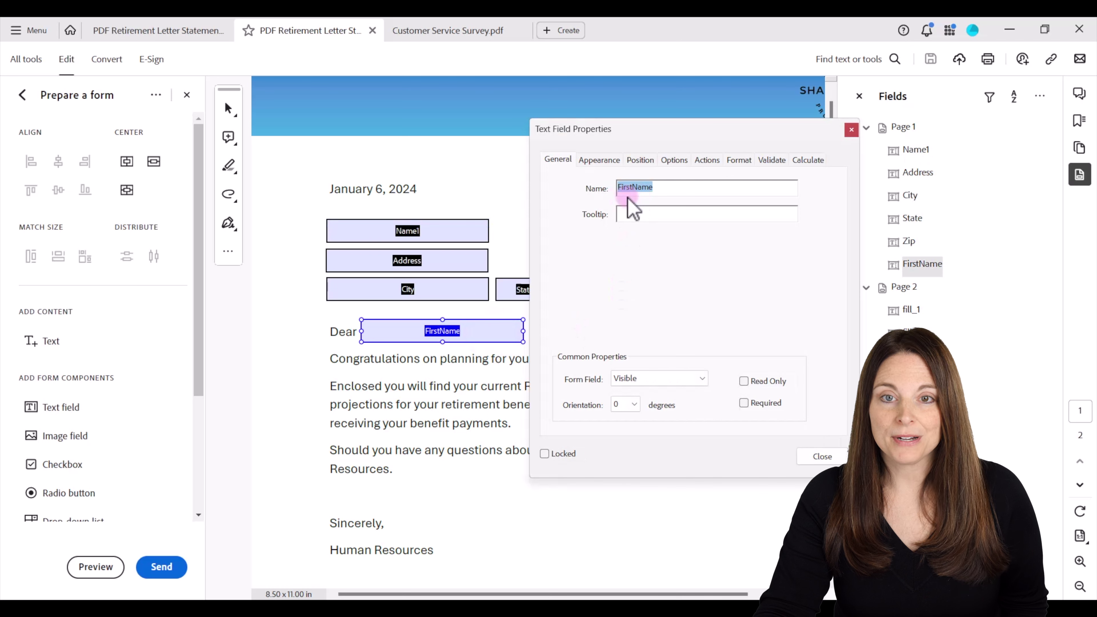
{"action": "left_click", "coordinate": [851, 132]}
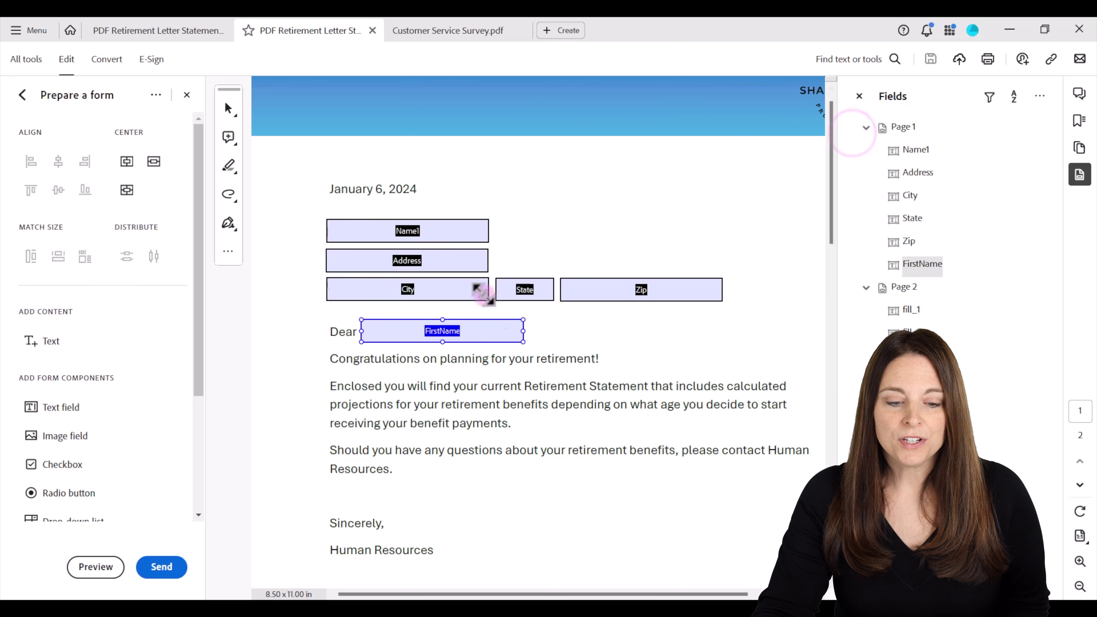
{"action": "left_click", "coordinate": [408, 229], "text": "shift"}
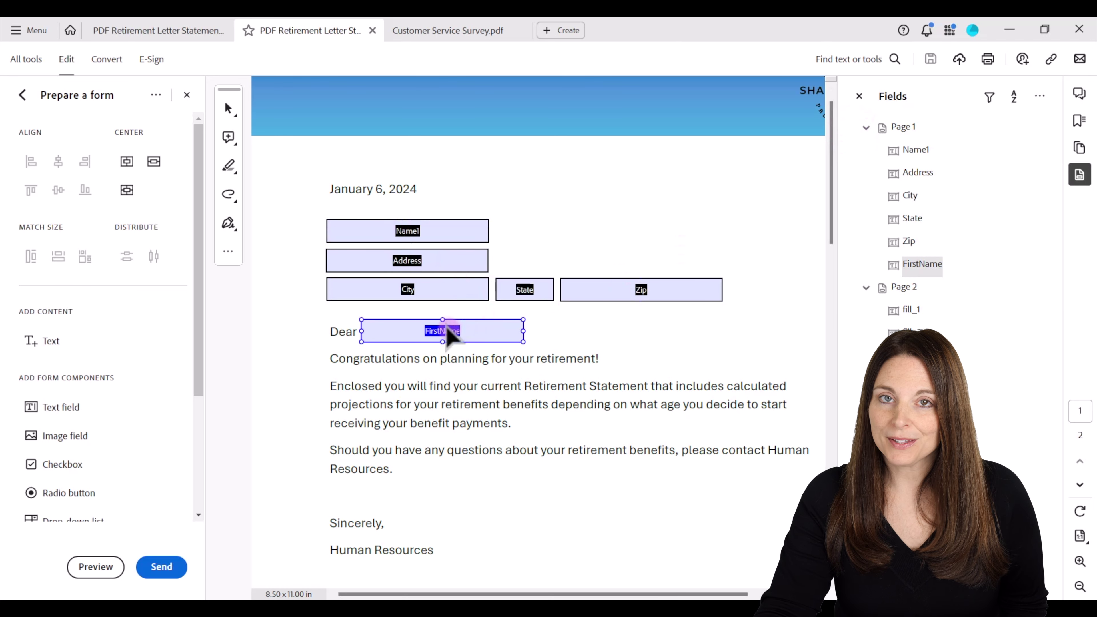
{"action": "left_click", "coordinate": [425, 333]}
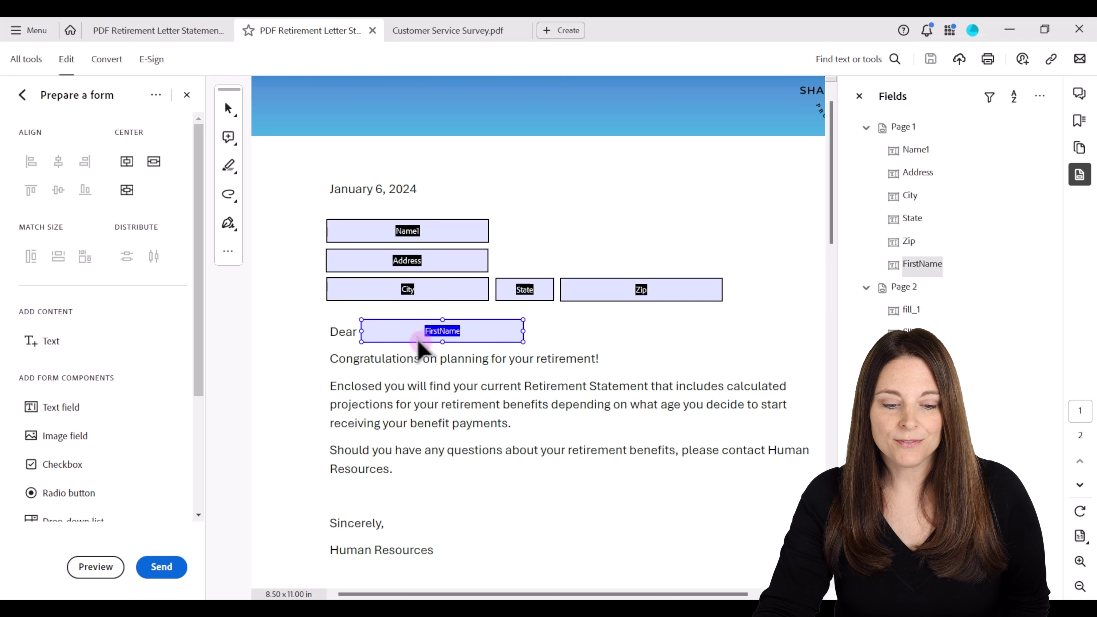
Step: Open the FirstName field's custom calculation script in the JavaScript editor and select the Name1 reference in its first line
{"action": "double_click", "coordinate": [413, 334]}
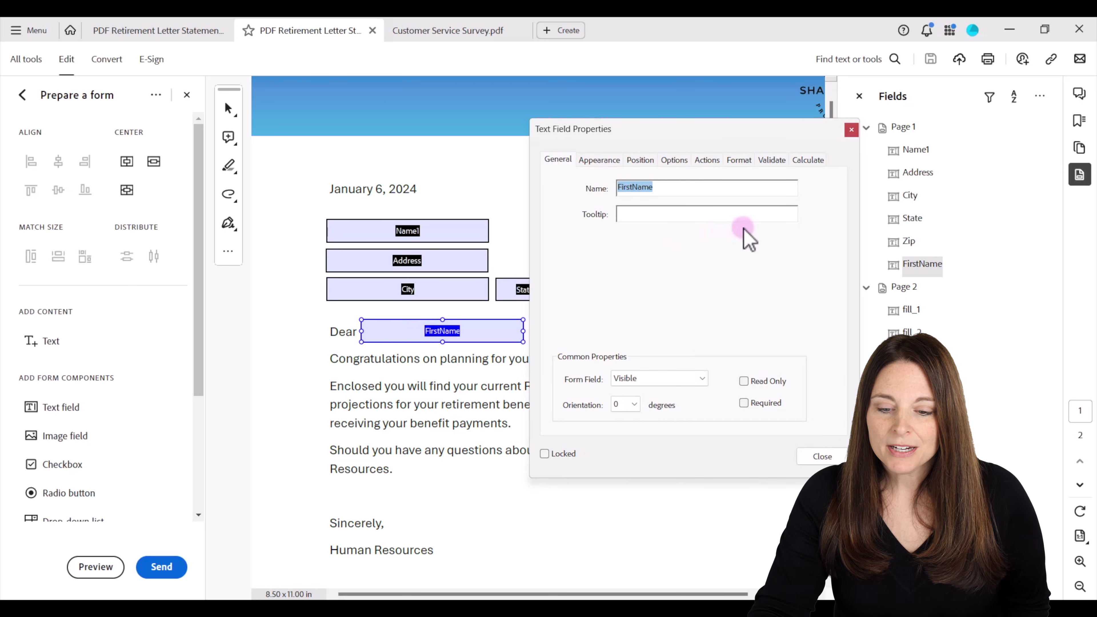
{"action": "left_click", "coordinate": [811, 162]}
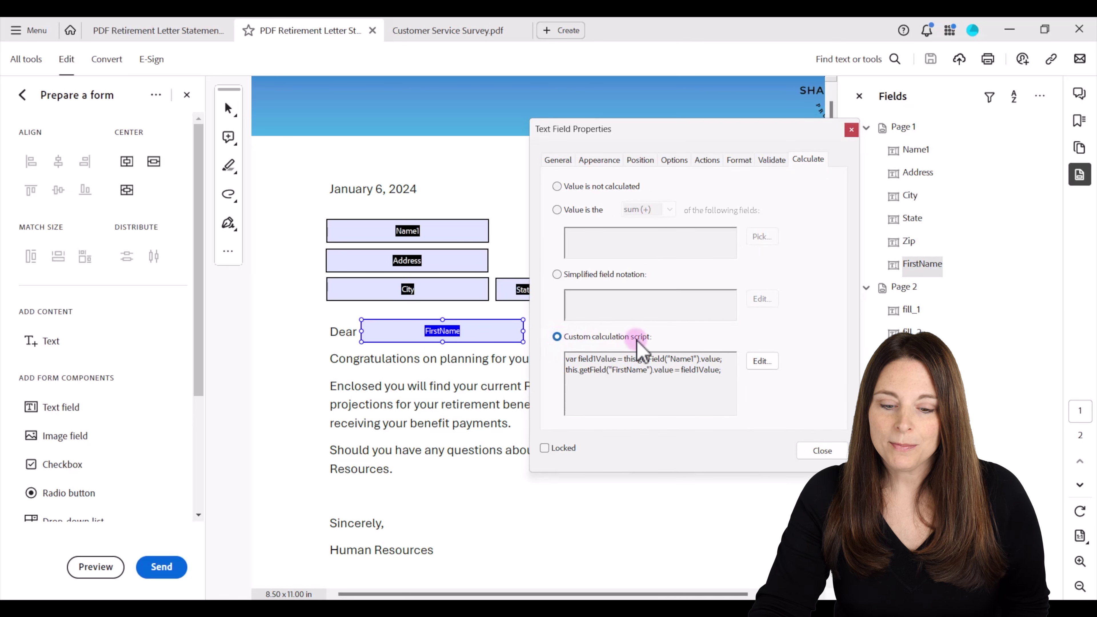
{"action": "left_click", "coordinate": [761, 360]}
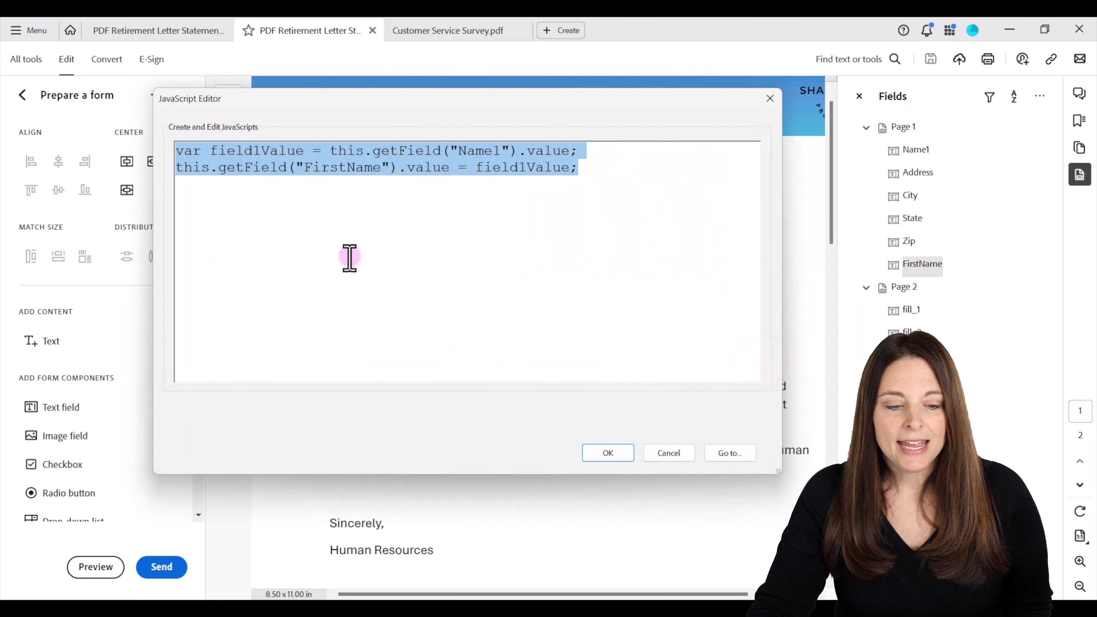
{"action": "left_click", "coordinate": [249, 204]}
{"action": "left_click", "coordinate": [588, 168]}
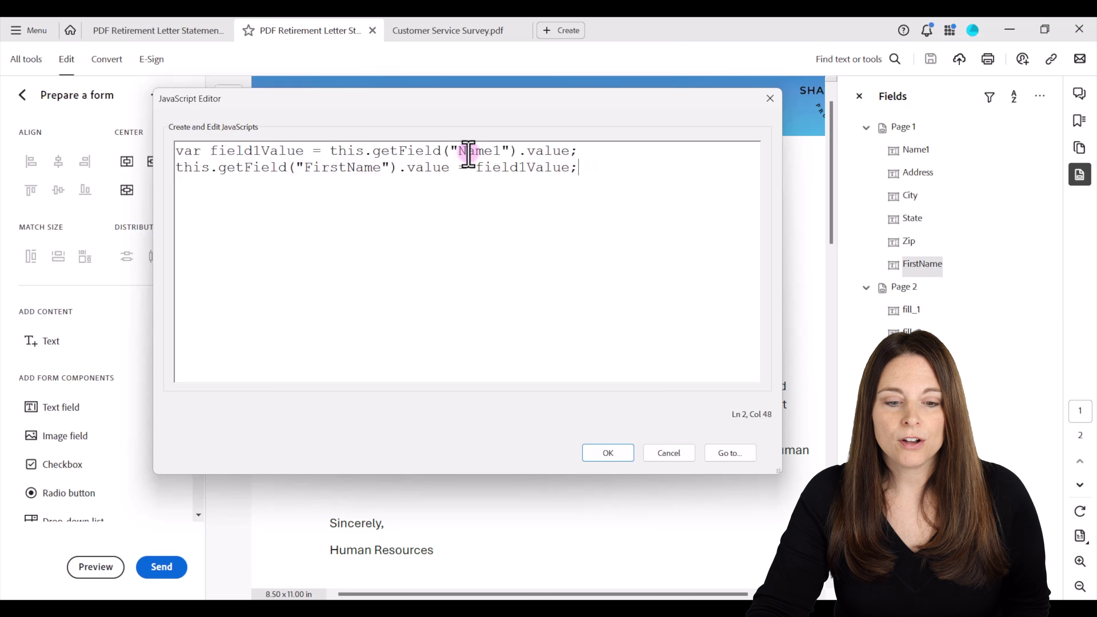
{"action": "left_click_drag", "start_coordinate": [489, 115], "coordinate": [564, 296]}
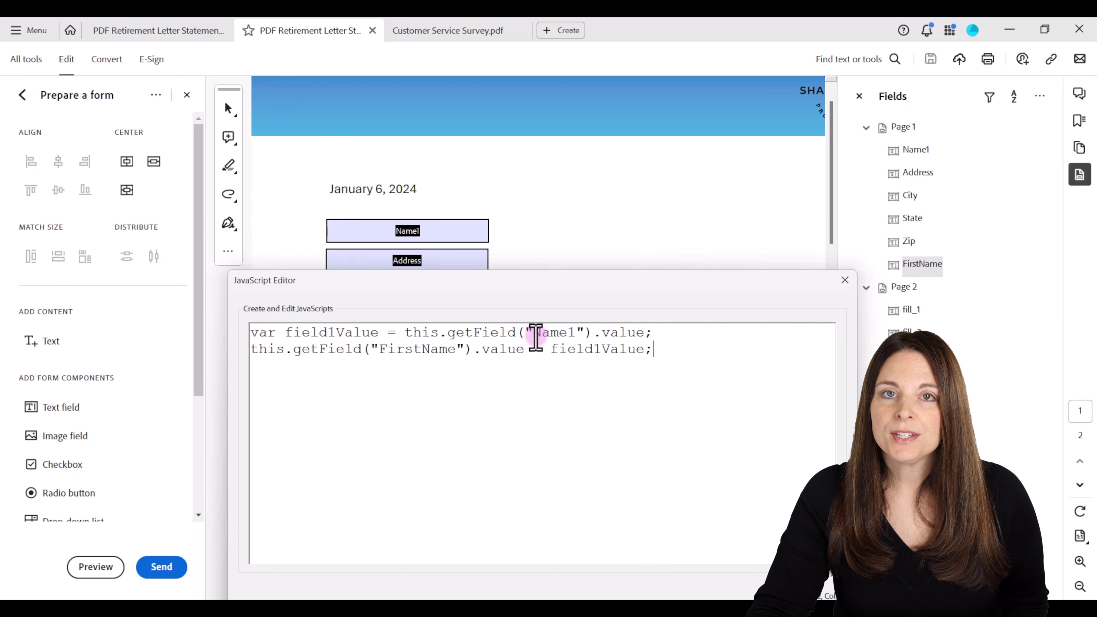
{"action": "left_click_drag", "start_coordinate": [533, 333], "coordinate": [569, 335]}
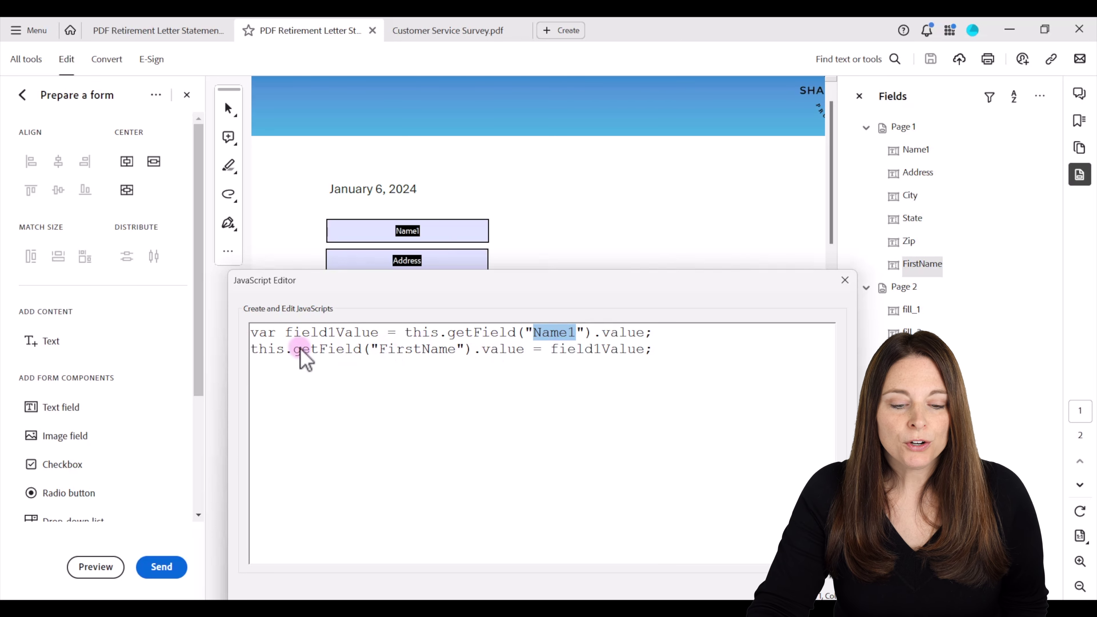
Step: Check the script's FirstName reference against the field after "Dear" on page 1, and close the script editor and field properties
{"action": "left_click", "coordinate": [413, 349]}
{"action": "left_click", "coordinate": [385, 349]}
{"action": "left_click_drag", "start_coordinate": [381, 349], "coordinate": [450, 350]}
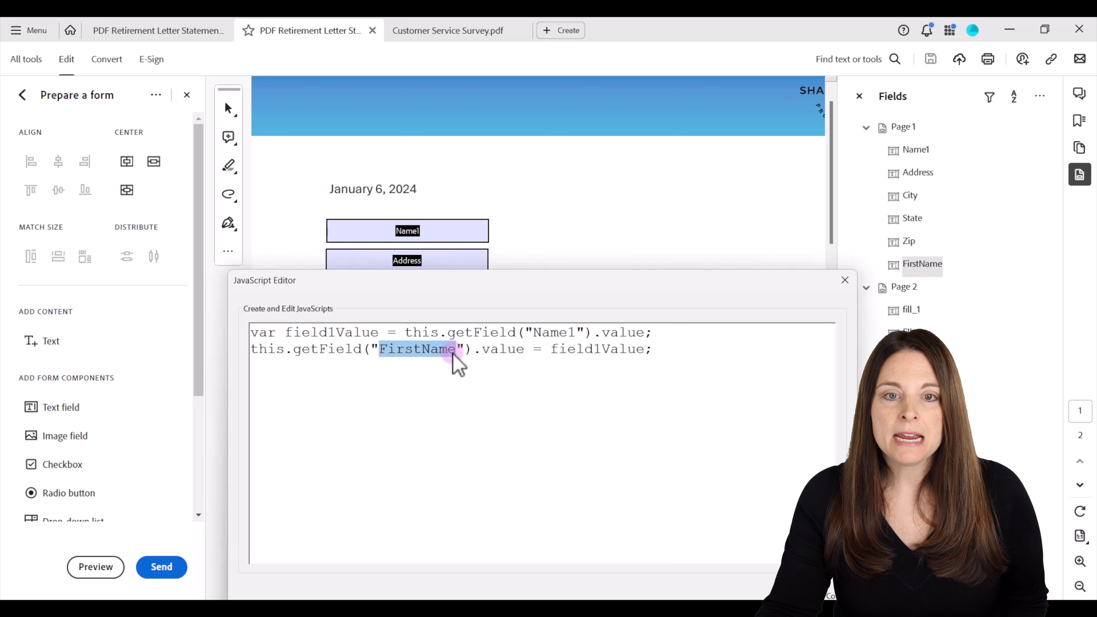
{"action": "left_click_drag", "start_coordinate": [466, 293], "coordinate": [604, 375]}
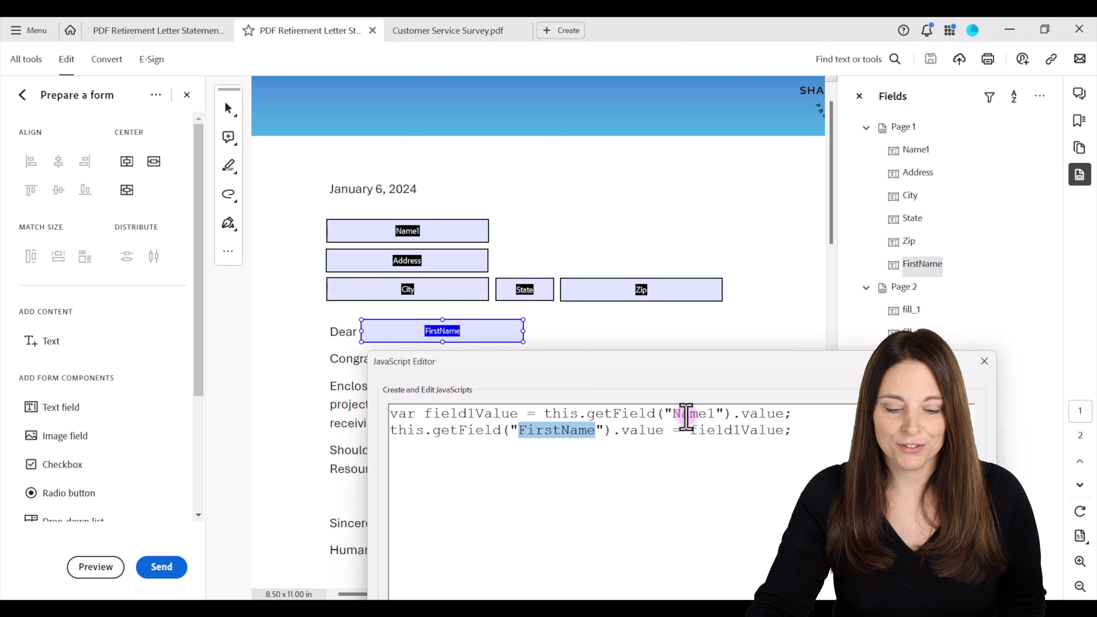
{"action": "left_click_drag", "start_coordinate": [610, 369], "coordinate": [514, 141]}
{"action": "left_click", "coordinate": [725, 485]}
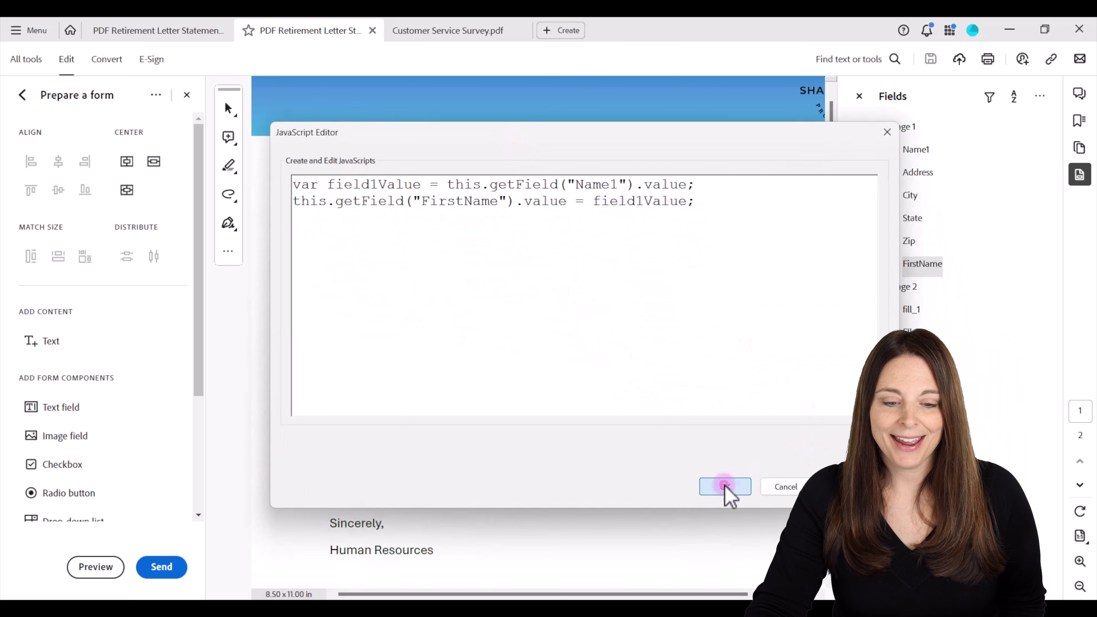
{"action": "left_click", "coordinate": [827, 449]}
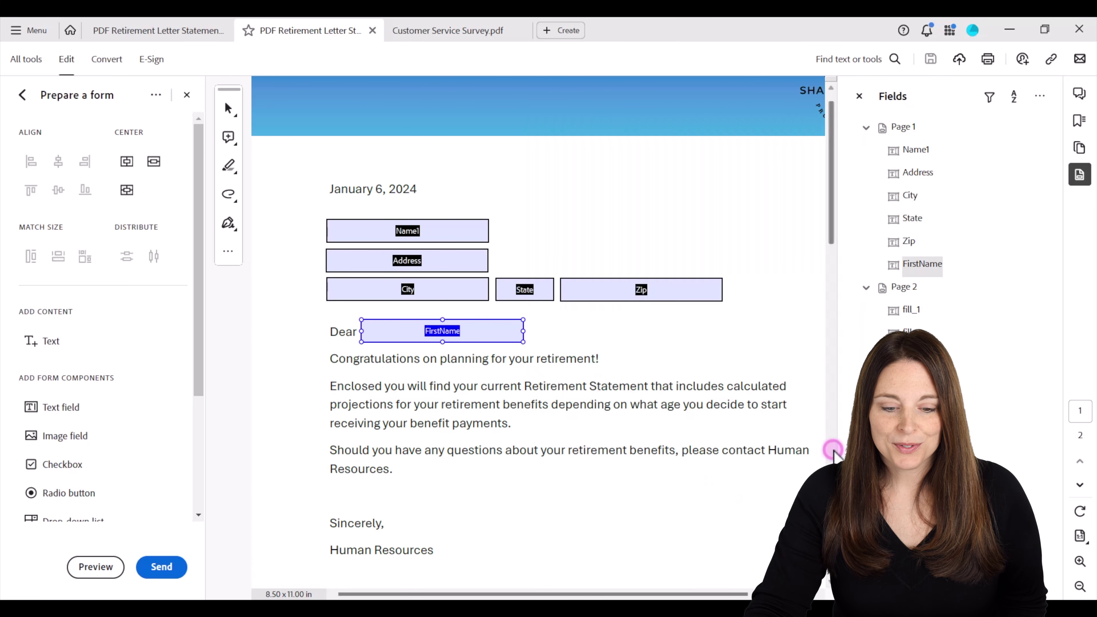
Step: Open the custom calculation script of the FirstName2 field after "Dear" on page 2 in the JavaScript editor
{"action": "scroll", "coordinate": [522, 411], "scroll_direction": "down", "scroll_amount": 10}
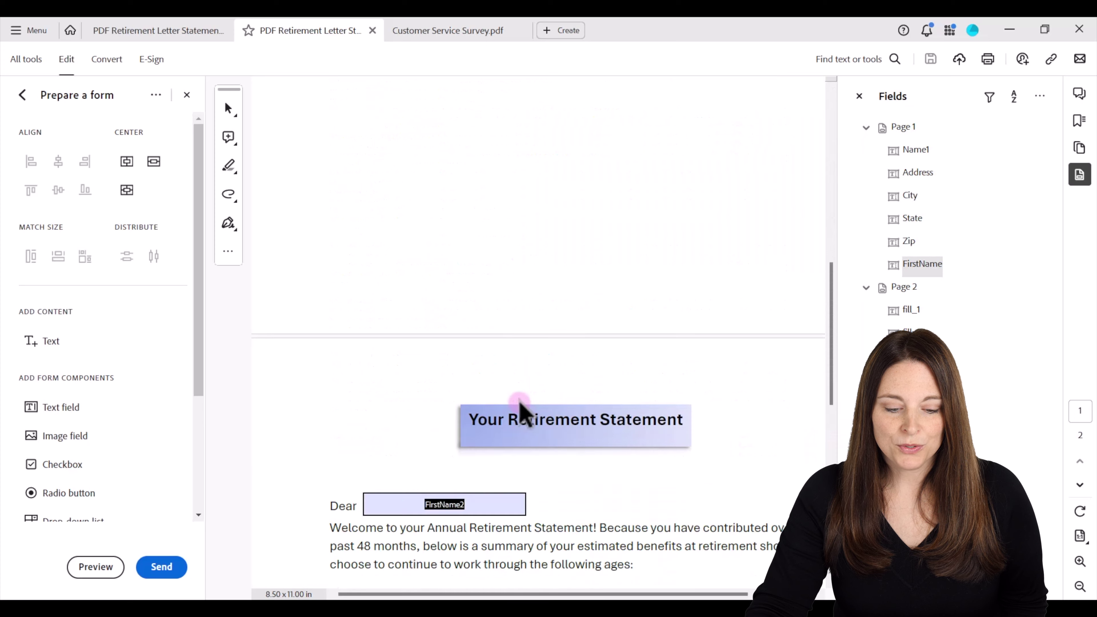
{"action": "scroll", "coordinate": [521, 411], "scroll_direction": "down", "scroll_amount": 2}
{"action": "left_click", "coordinate": [483, 399]}
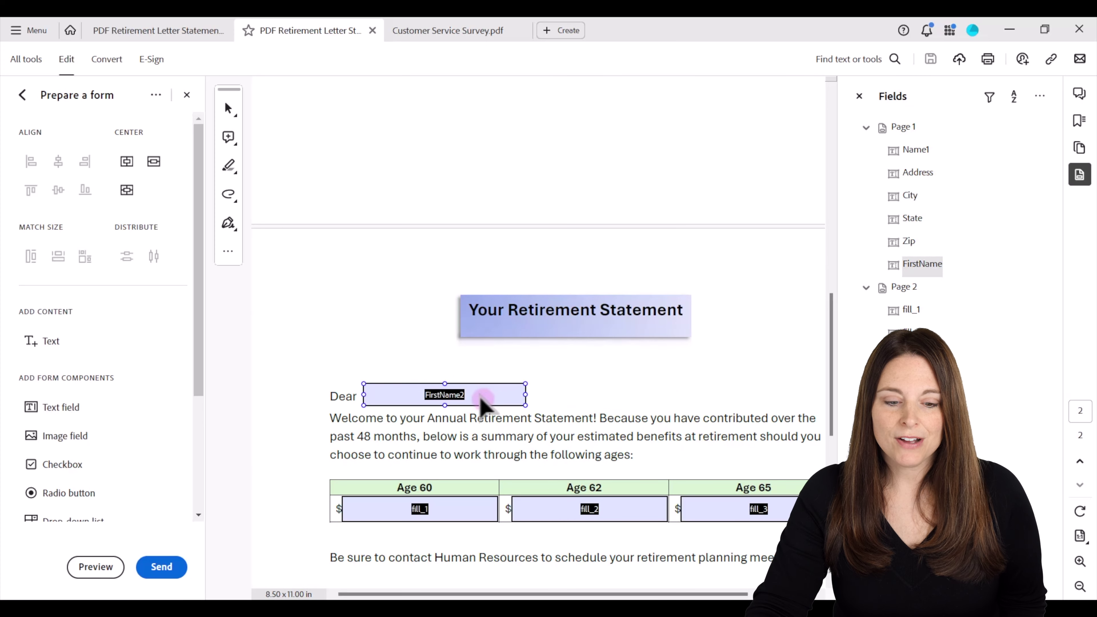
{"action": "double_click", "coordinate": [481, 400]}
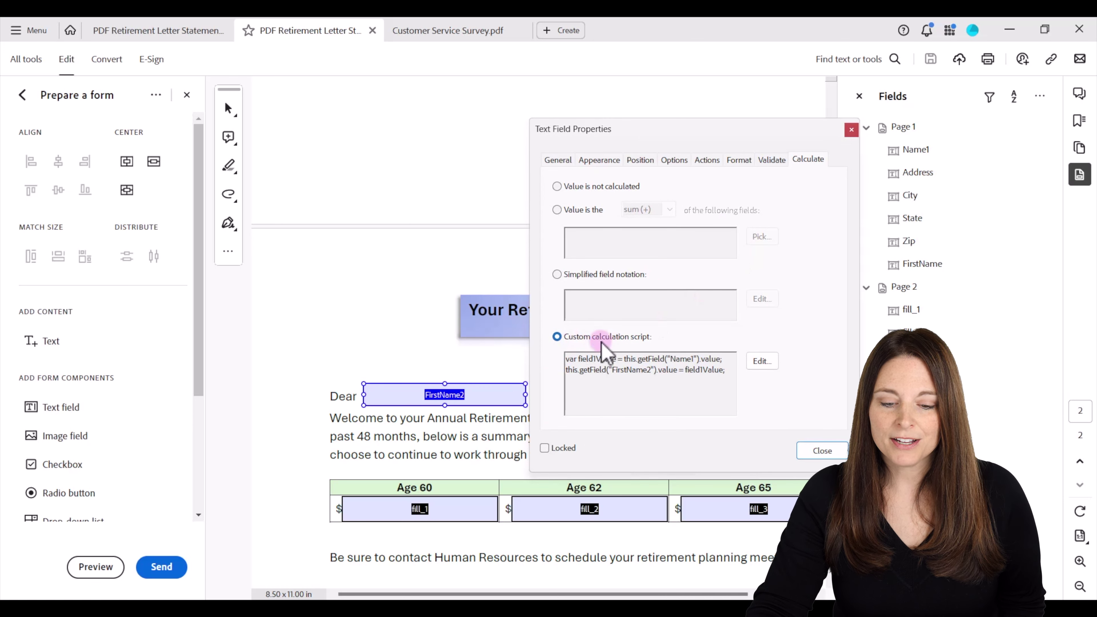
{"action": "left_click", "coordinate": [762, 360]}
Step: Check the FirstName2 and Name1 references in the page 2 script, and close the script editor and field properties
{"action": "left_click", "coordinate": [429, 202]}
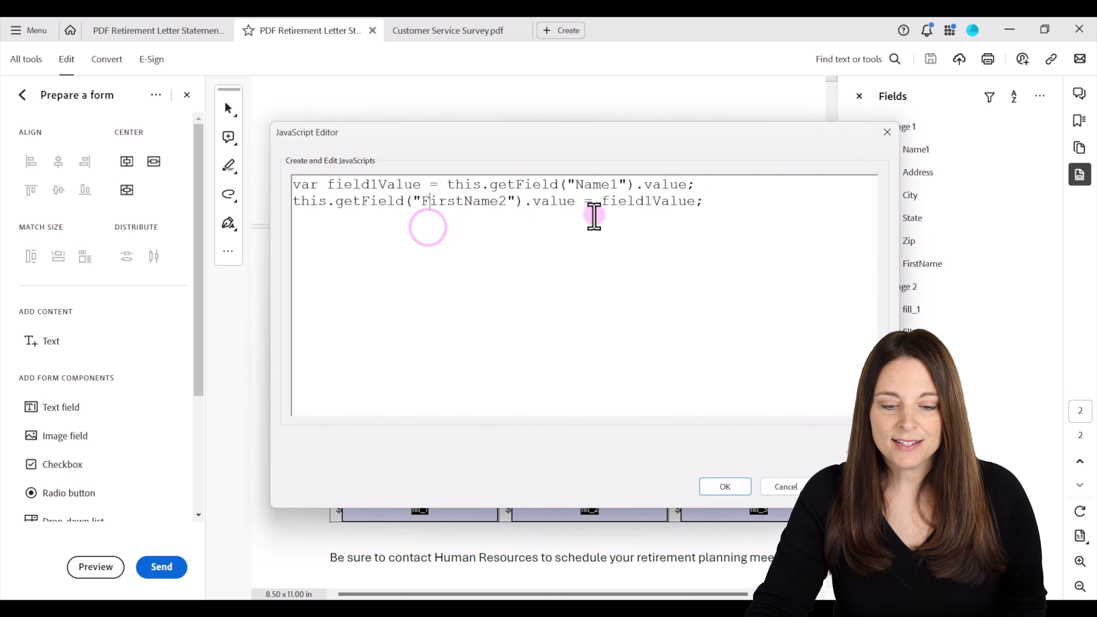
{"action": "left_click_drag", "start_coordinate": [577, 186], "coordinate": [621, 185]}
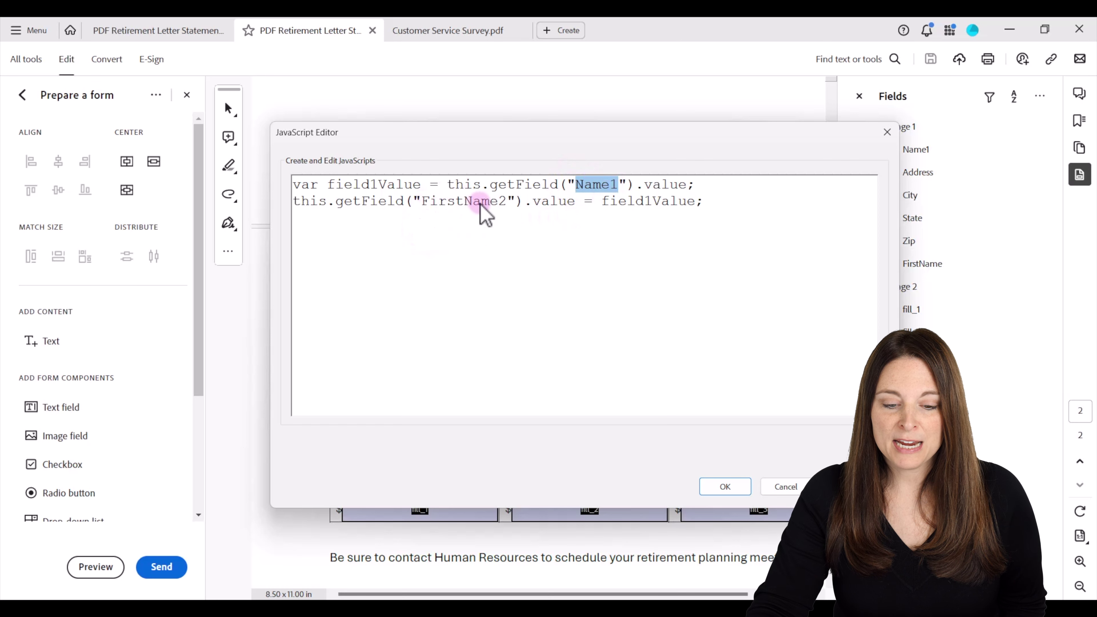
{"action": "mouse_move", "coordinate": [492, 115]}
{"action": "left_mouse_down"}
{"action": "mouse_move", "coordinate": [506, 453]}
{"action": "mouse_move", "coordinate": [545, 403]}
{"action": "mouse_move", "coordinate": [508, 106]}
{"action": "left_mouse_up"}
{"action": "left_click", "coordinate": [682, 166]}
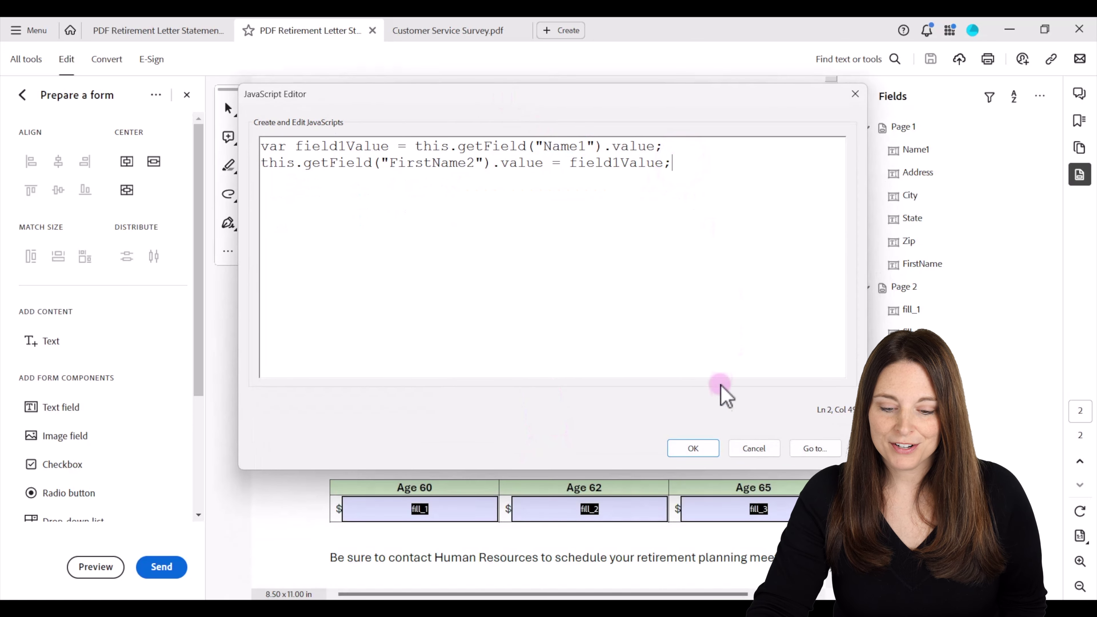
{"action": "left_click", "coordinate": [703, 448]}
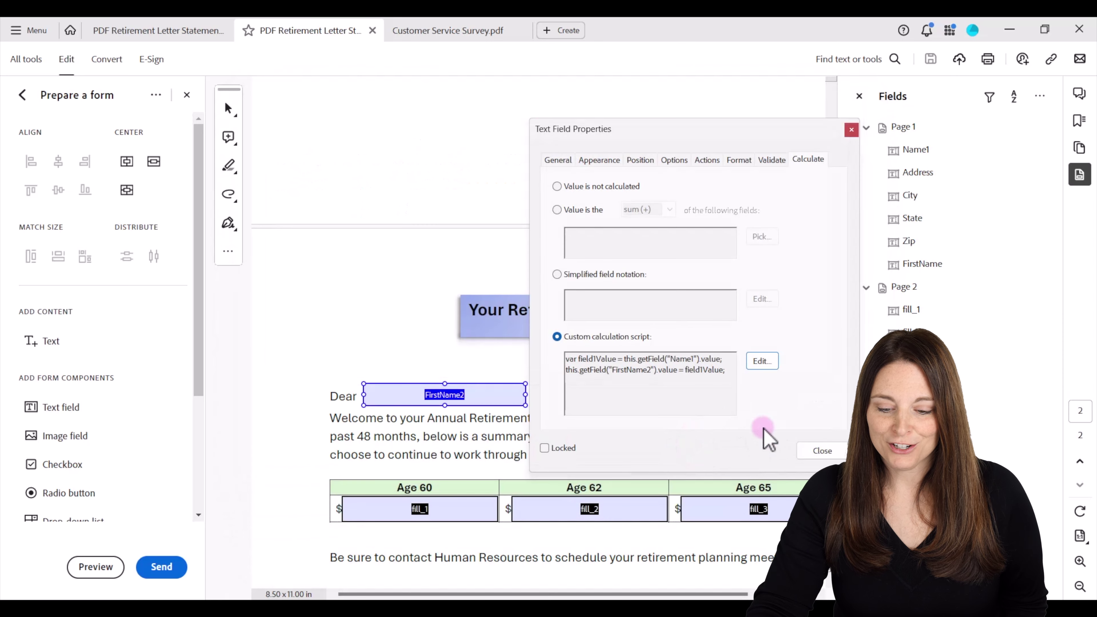
{"action": "left_click", "coordinate": [820, 449]}
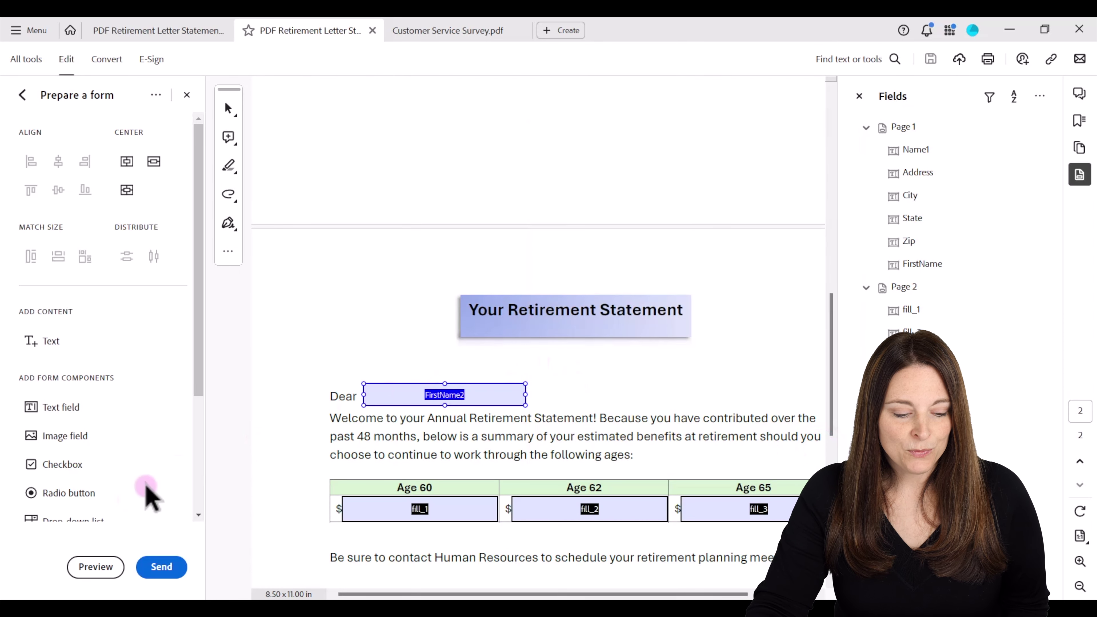
Step: Preview the form and enter the recipient's full name in the name field of the page 1 address block
{"action": "left_click", "coordinate": [93, 567]}
{"action": "scroll", "coordinate": [302, 362], "scroll_direction": "up", "scroll_amount": 15}
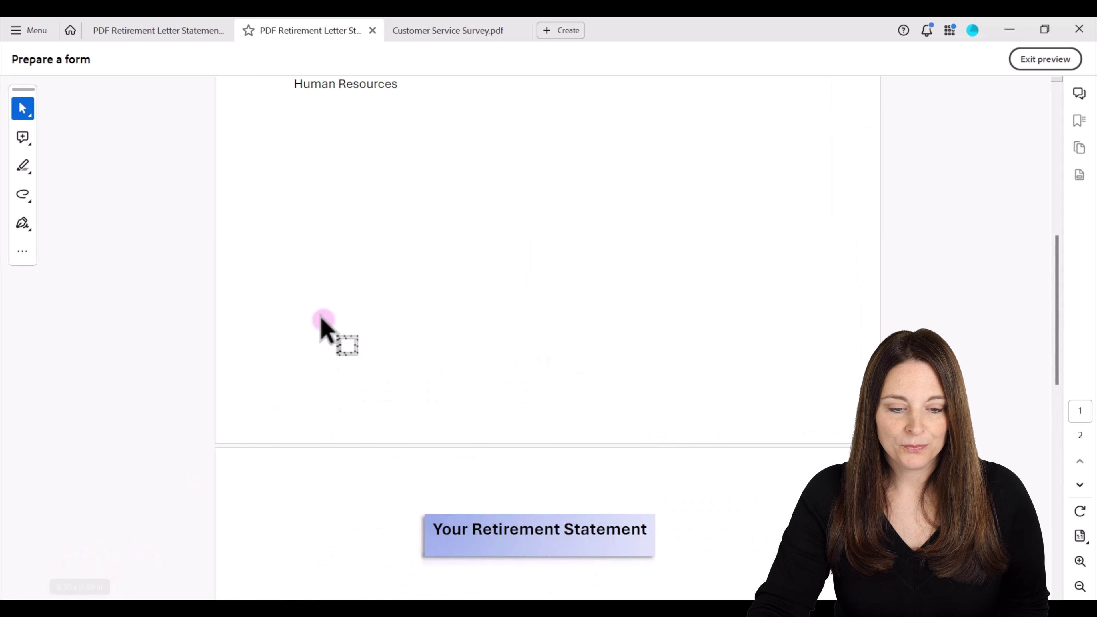
{"action": "left_click", "coordinate": [341, 257]}
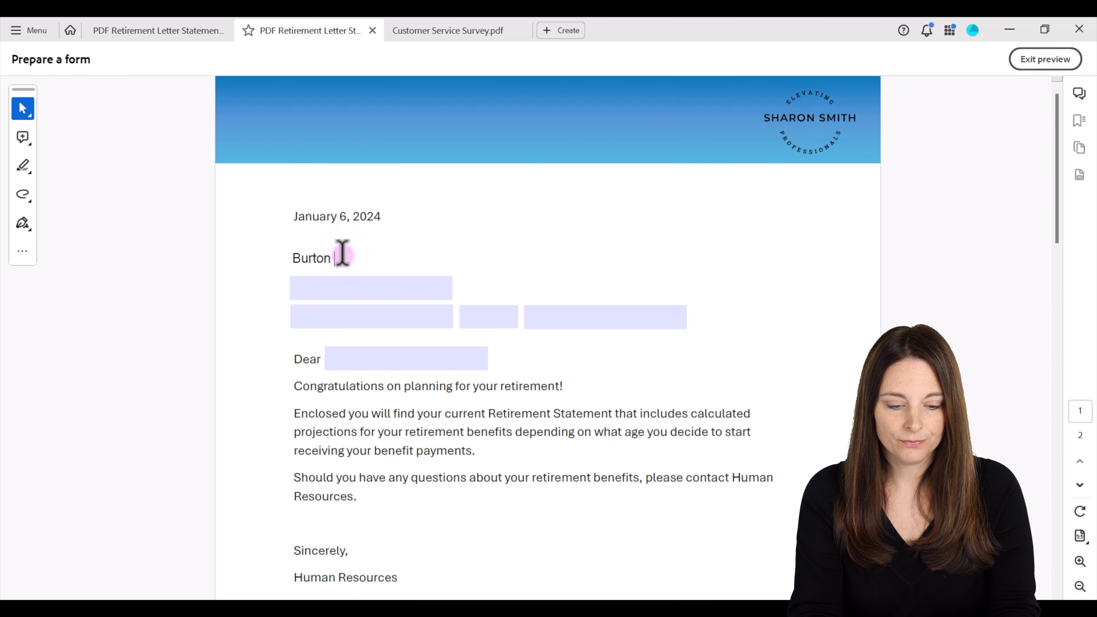
{"action": "key", "text": "Tab"}
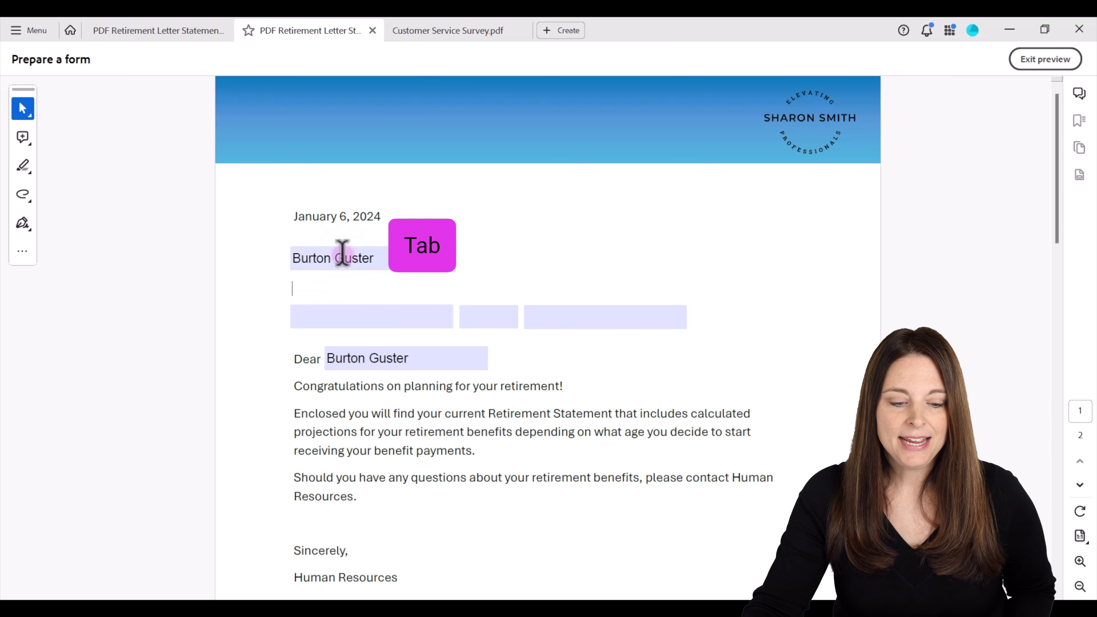
Step: Check the name fields after "Dear" on page 1 and page 2 in the preview, and return to page 1
{"action": "left_click", "coordinate": [407, 359]}
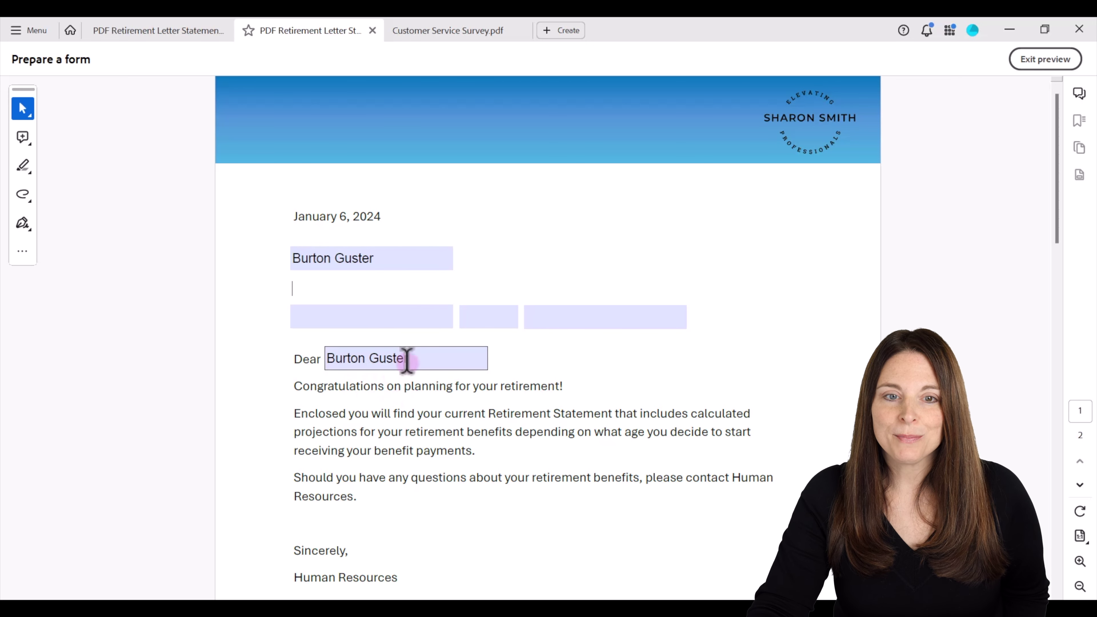
{"action": "scroll", "coordinate": [407, 361], "scroll_direction": "down", "scroll_amount": 12}
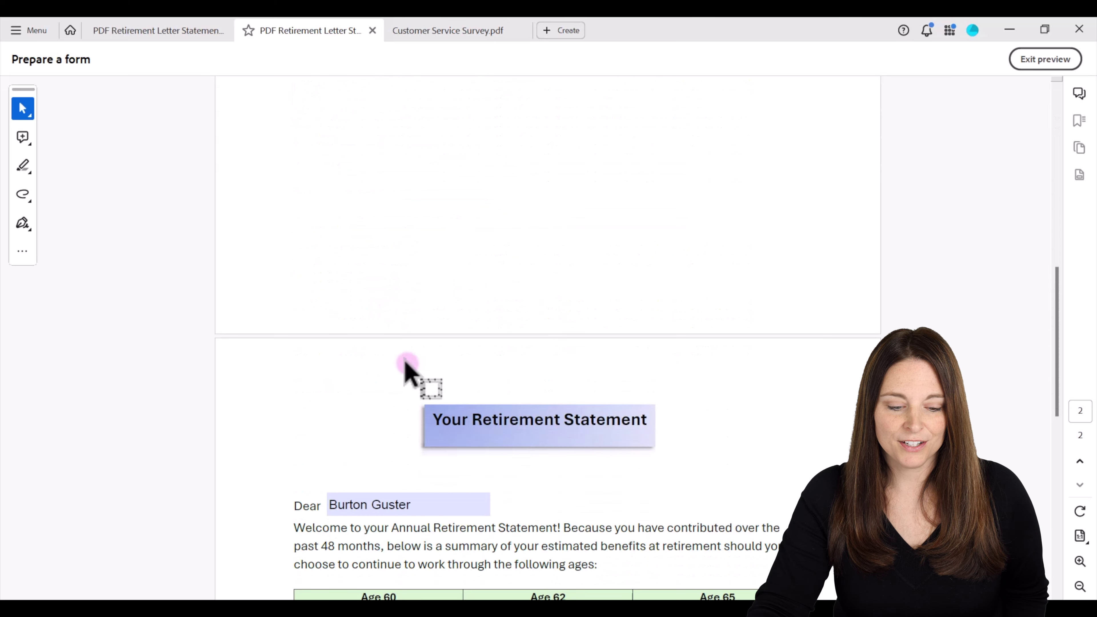
{"action": "scroll", "coordinate": [407, 365], "scroll_direction": "down", "scroll_amount": 2}
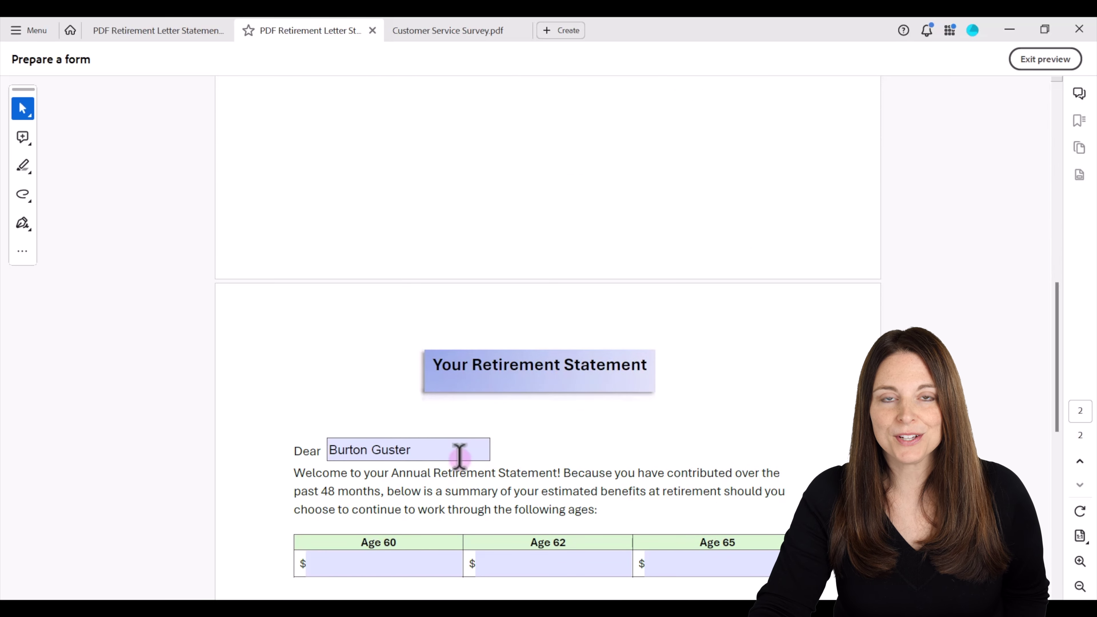
{"action": "scroll", "coordinate": [459, 455], "scroll_direction": "up", "scroll_amount": 14}
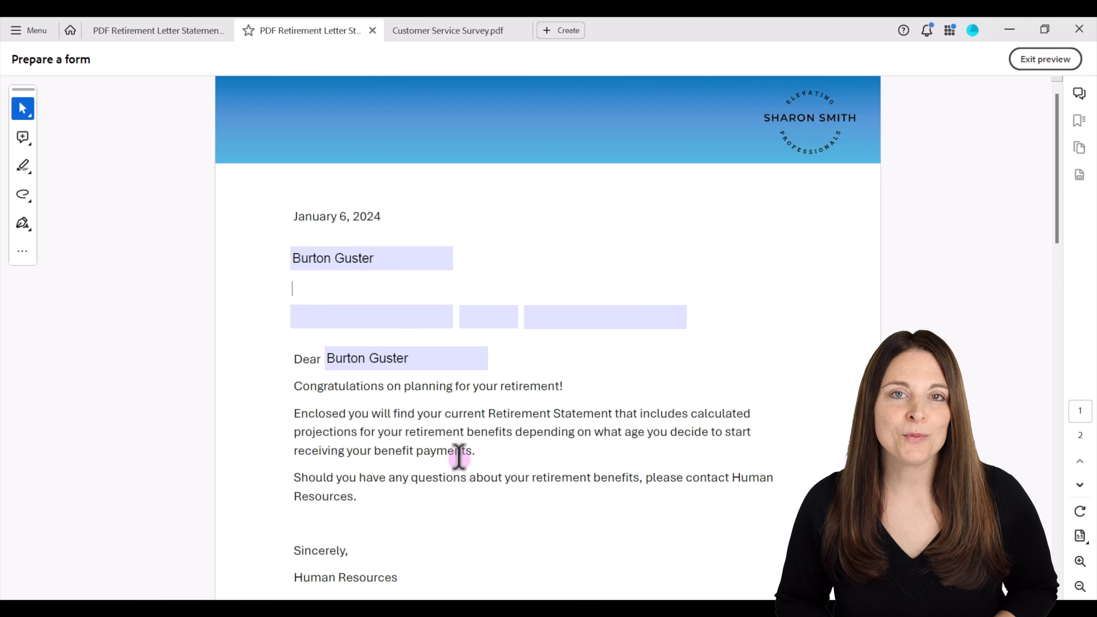